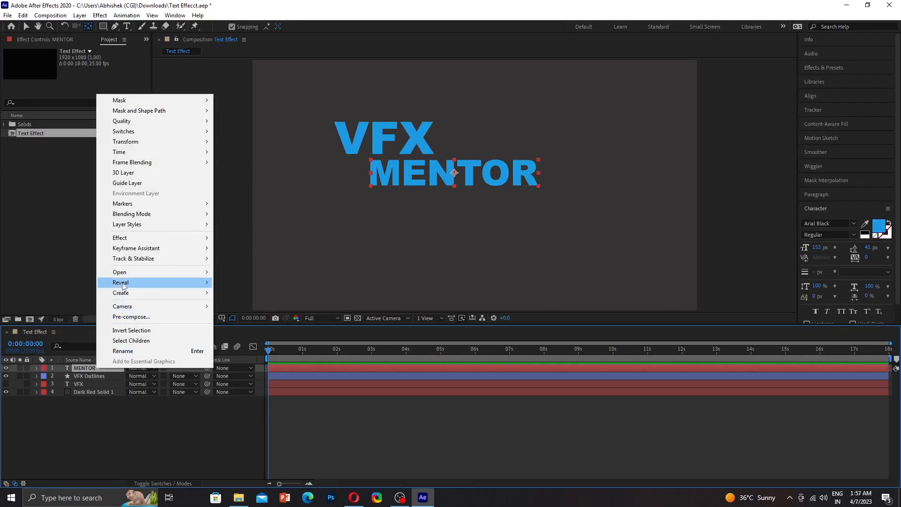
pyautogui.moveTo(120, 293)
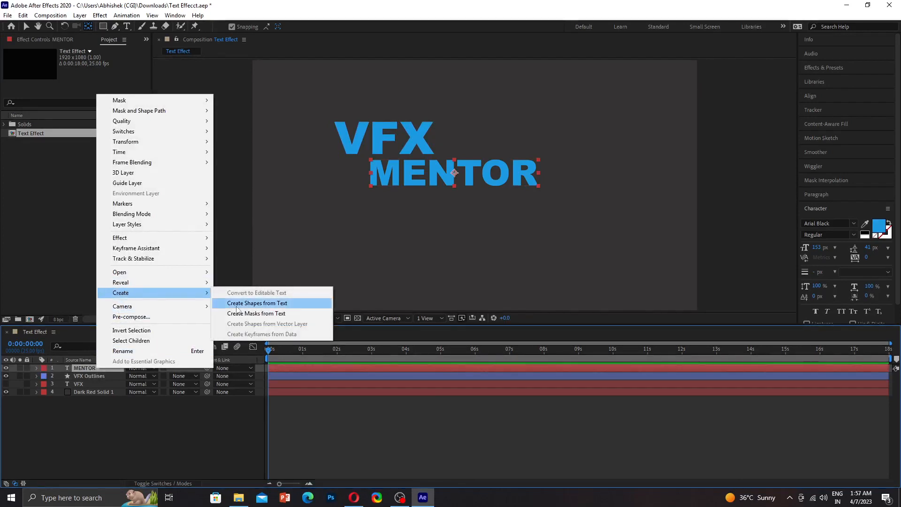
pyautogui.click(257, 303)
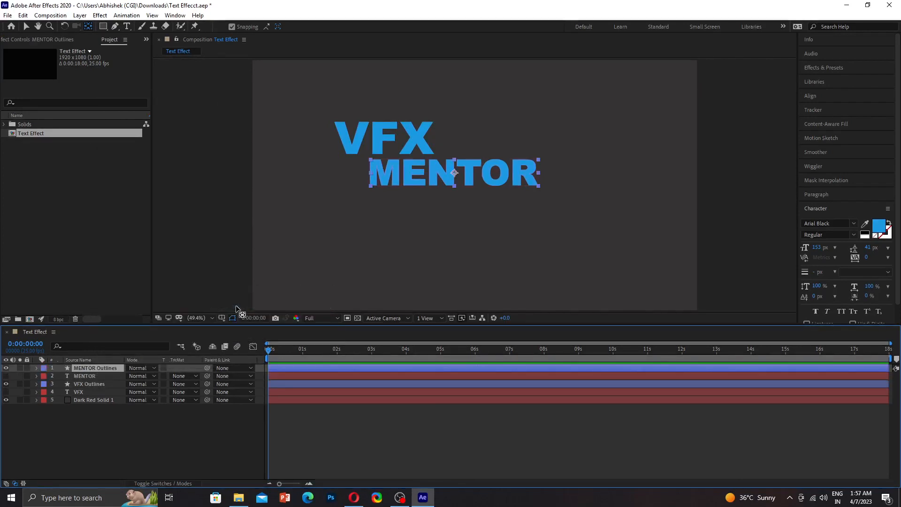
pyautogui.hotkey('ctrl', 'z')
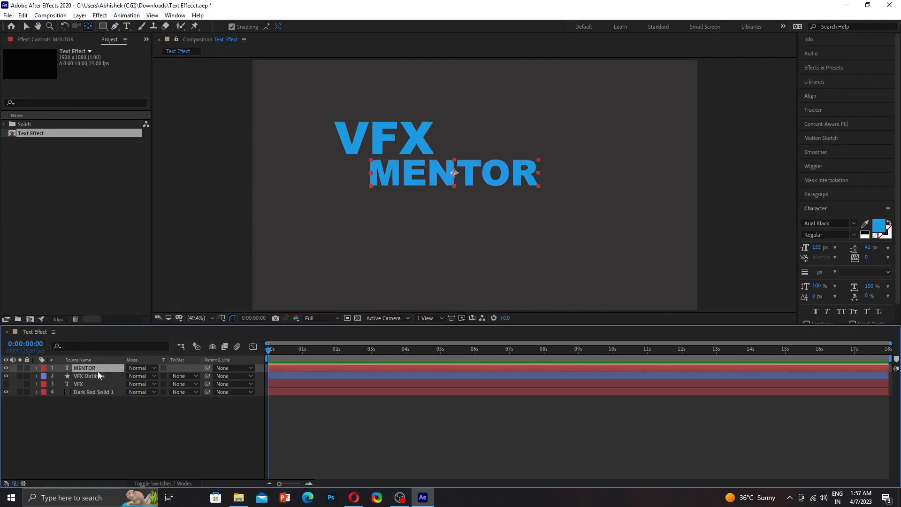
# Step: Convert the MENTOR text layer into a shape layer by creating shapes from its text
pyautogui.rightClick(98, 367)
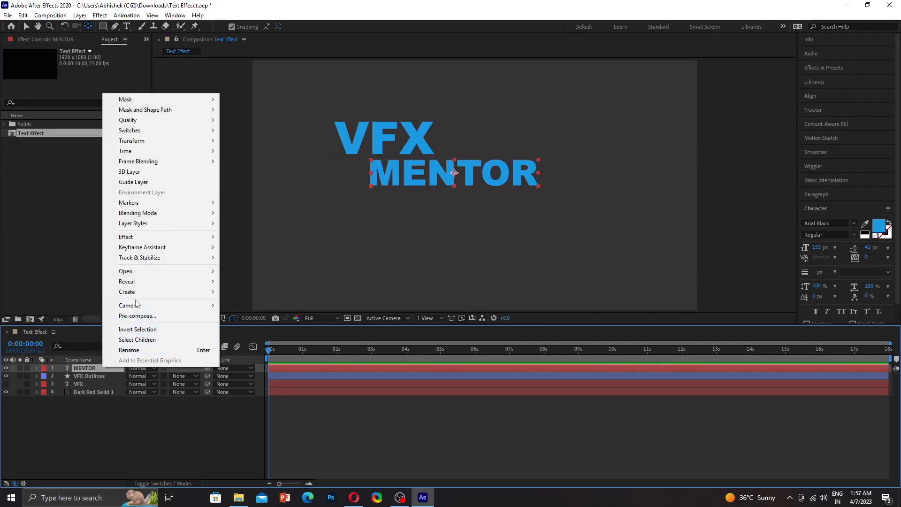
pyautogui.moveTo(143, 291)
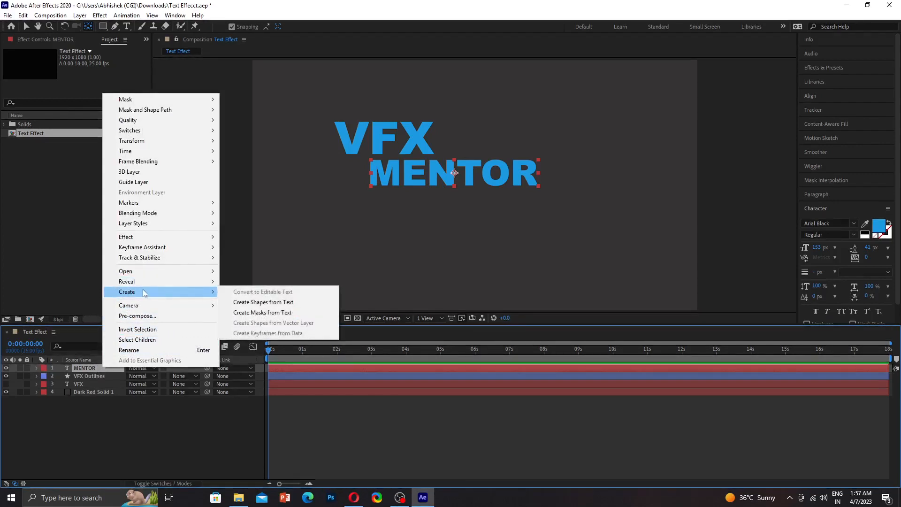
pyautogui.click(263, 302)
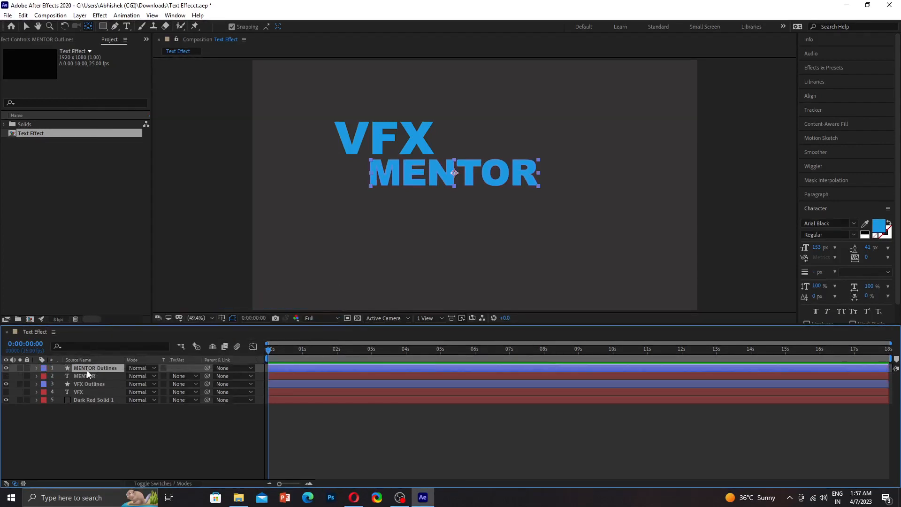
# Step: Add a Trim Paths operator to the contents of the MENTOR Outlines layer
pyautogui.click(94, 384)
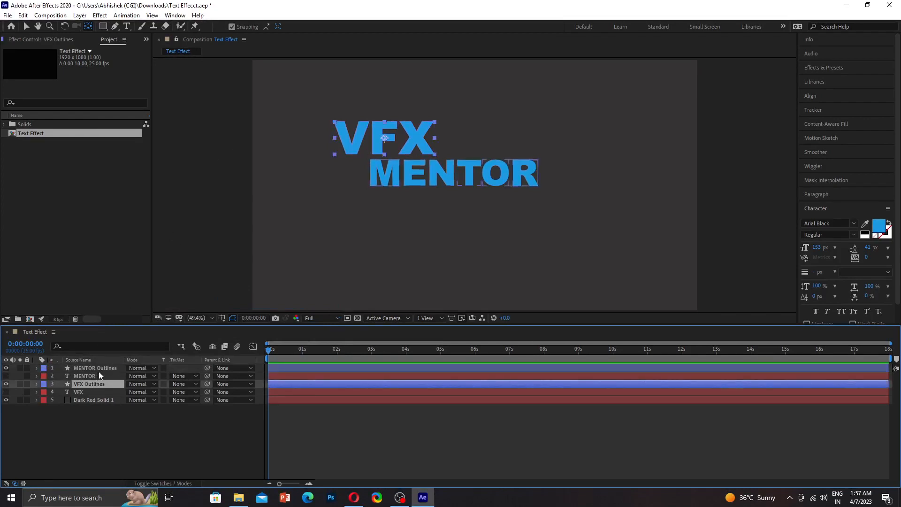
pyautogui.click(88, 368)
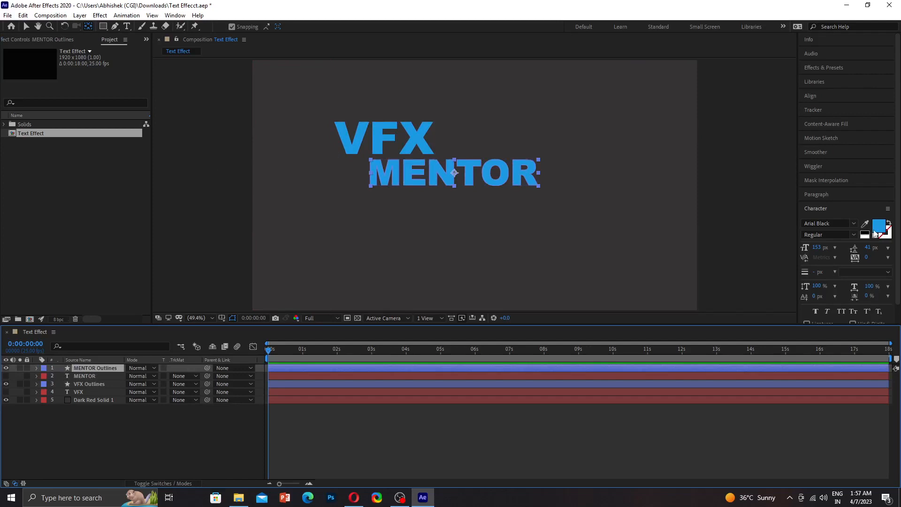
pyautogui.rightClick(86, 367)
pyautogui.press('Escape')
pyautogui.click(36, 368)
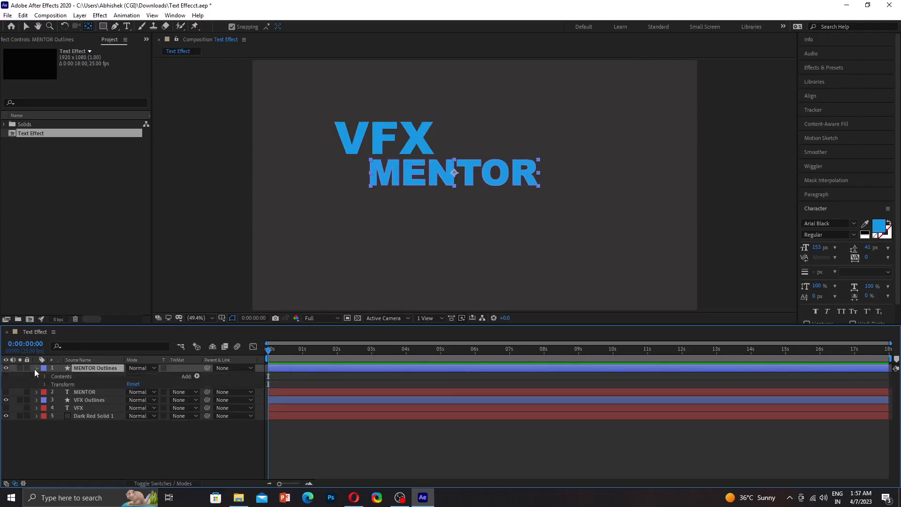
pyautogui.click(197, 376)
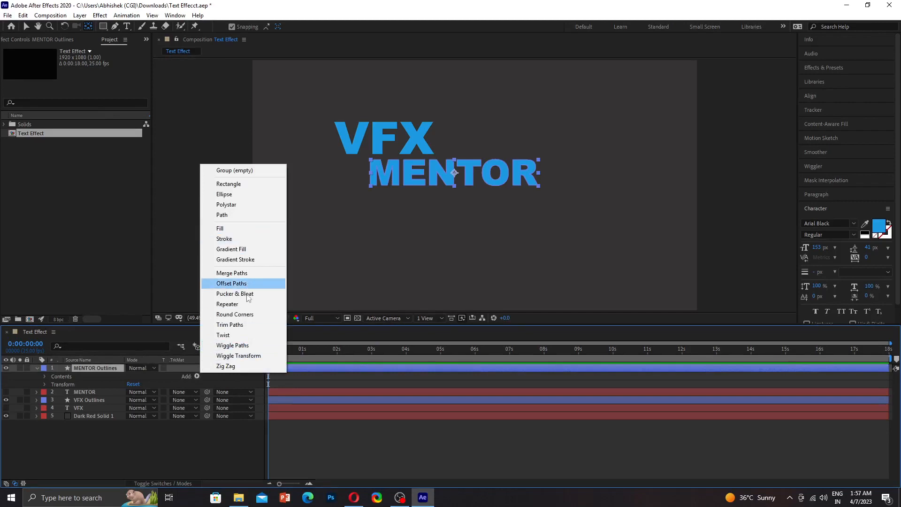
pyautogui.click(230, 324)
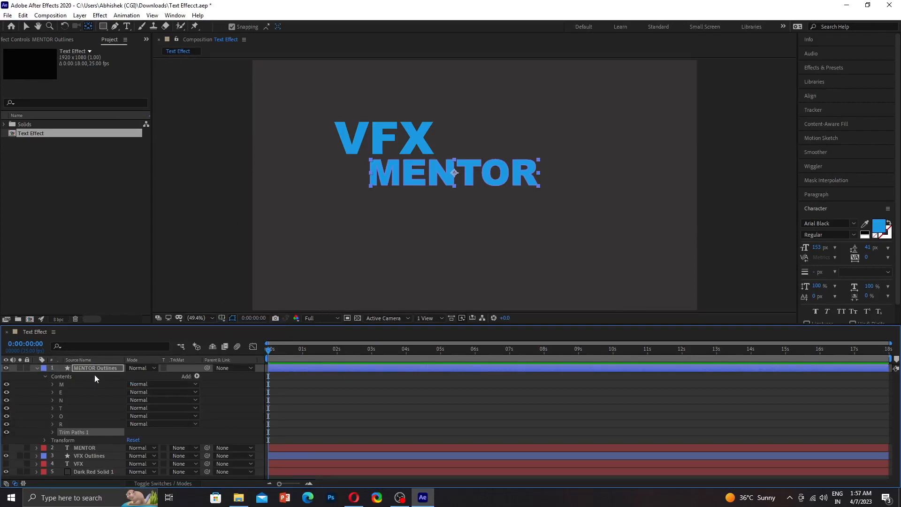
# Step: Collapse the MENTOR Outlines properties and set the fill of its letter shapes to None
pyautogui.click(80, 456)
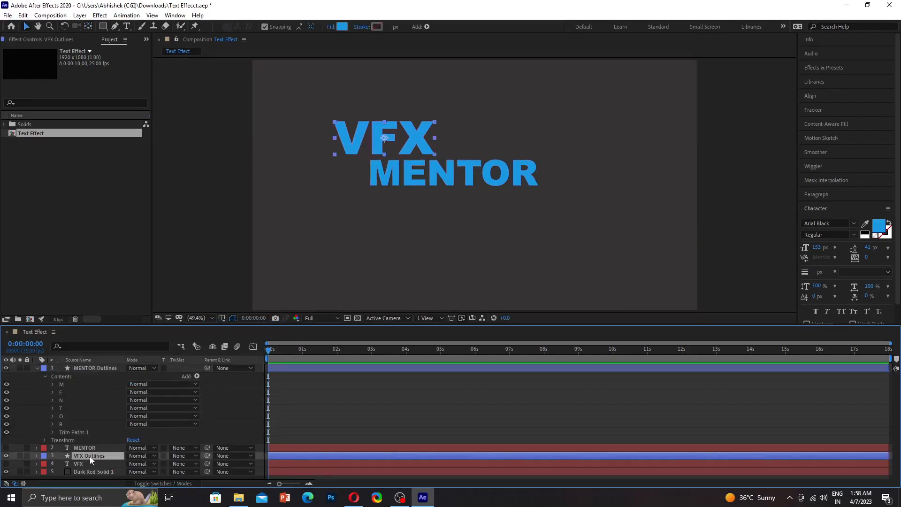
pyautogui.click(96, 361)
pyautogui.click(101, 367)
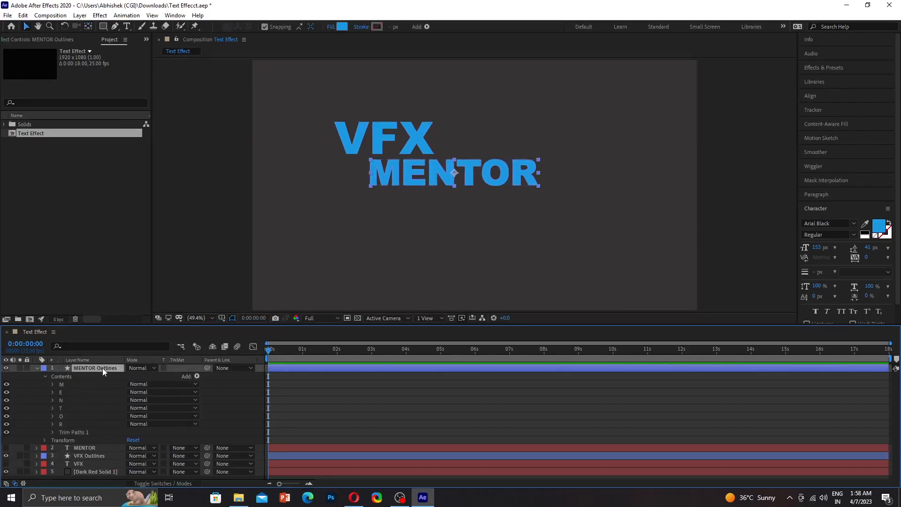
pyautogui.click(34, 370)
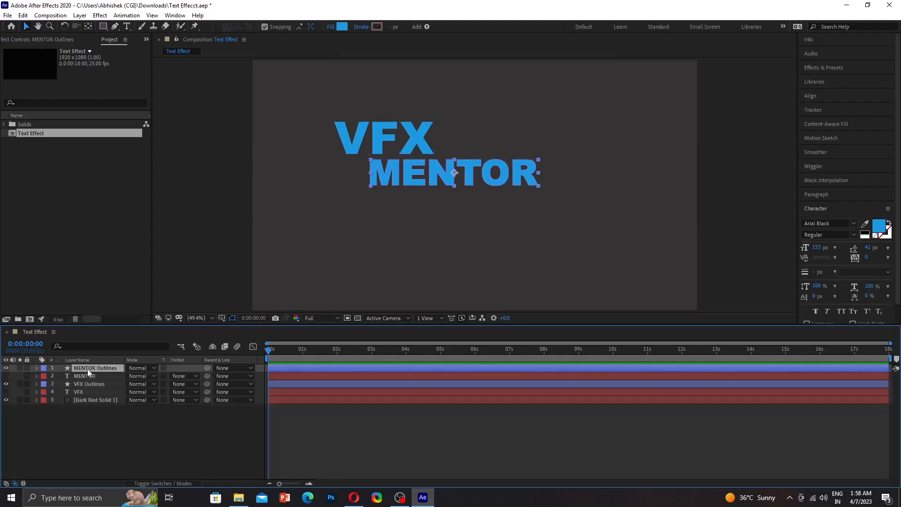
pyautogui.click(341, 28)
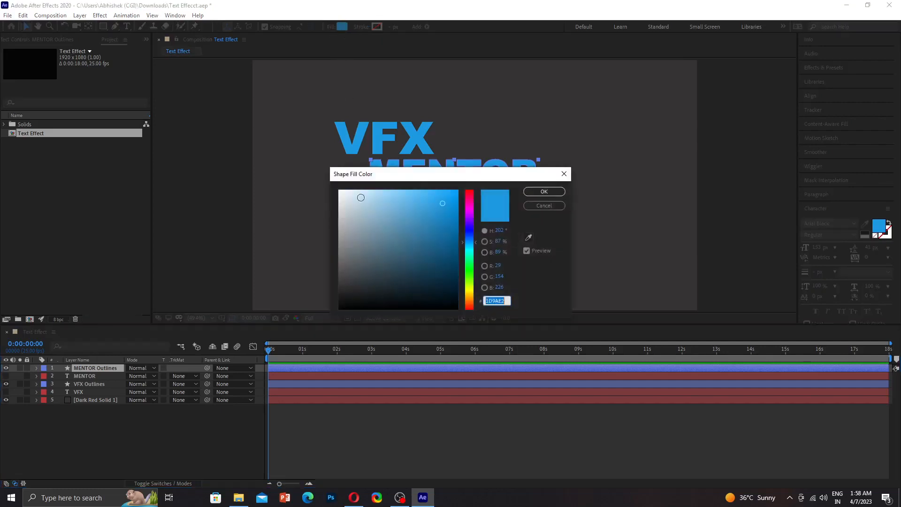
pyautogui.click(544, 192)
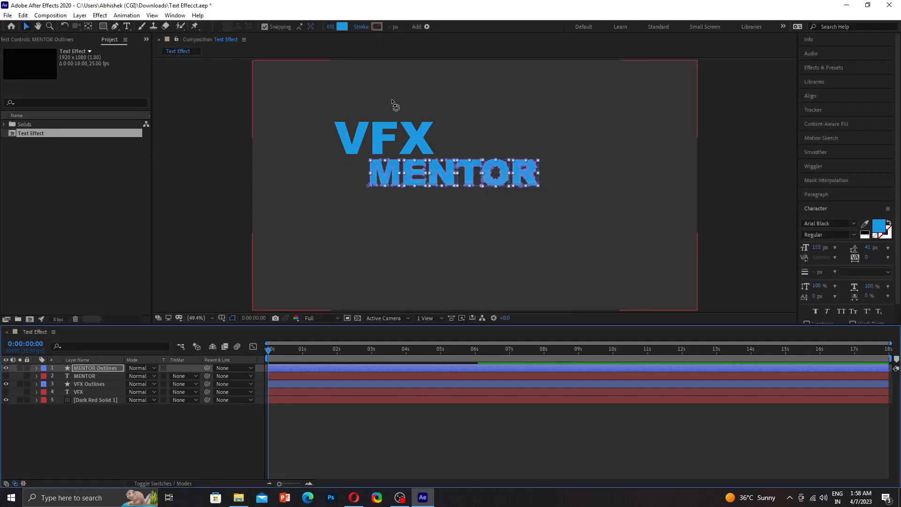
pyautogui.click(331, 27)
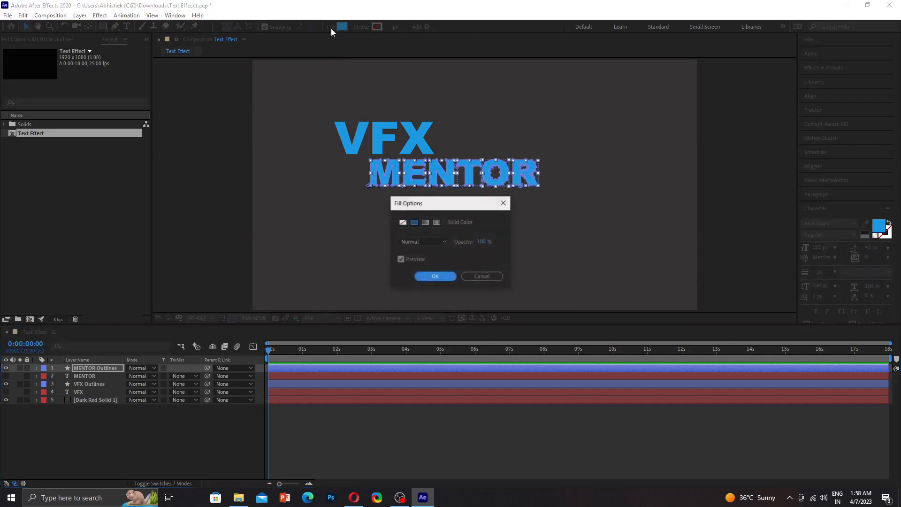
pyautogui.click(404, 222)
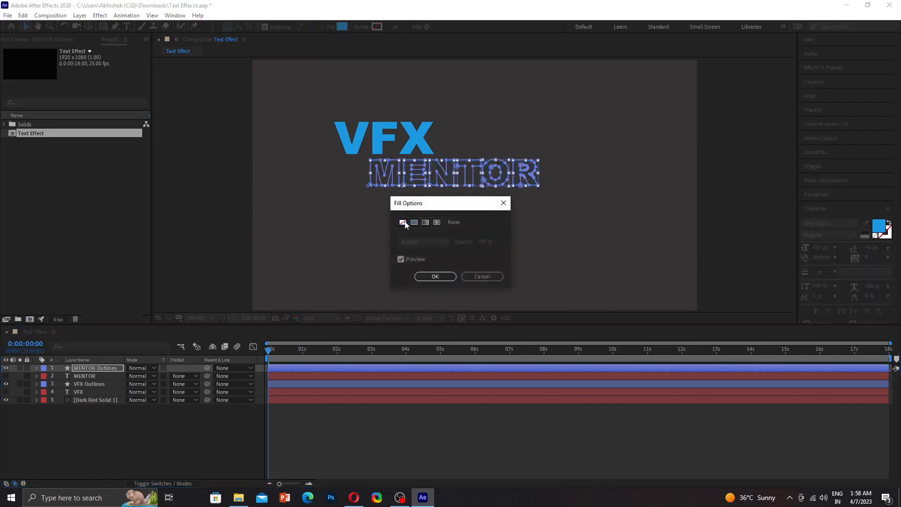
pyautogui.click(430, 277)
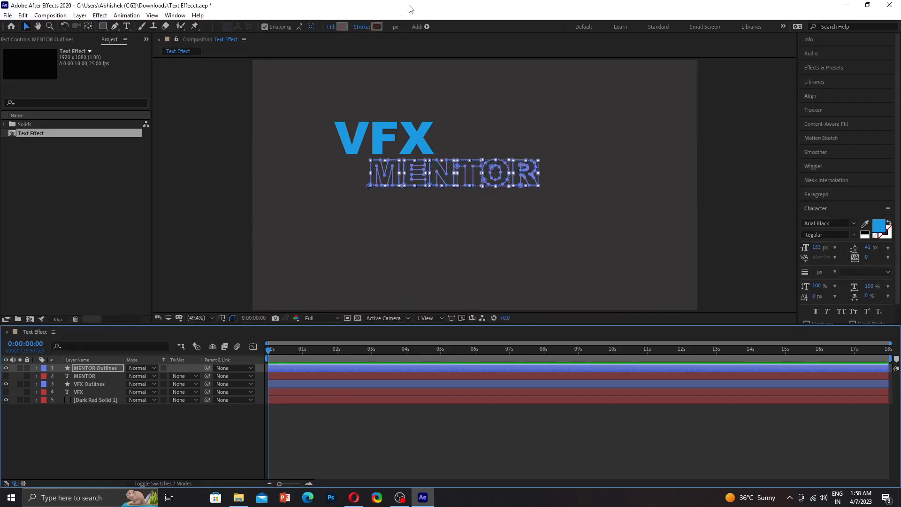
# Step: Give the MENTOR outlines an off-white stroke with a width of 7 px
pyautogui.click(378, 27)
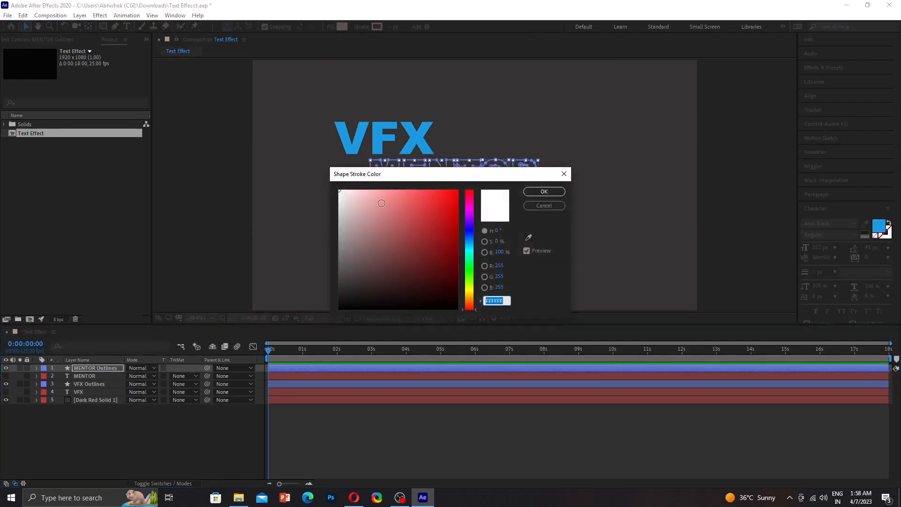
pyautogui.moveTo(381, 203)
pyautogui.mouseDown()
pyautogui.moveTo(348, 196)
pyautogui.moveTo(365, 238)
pyautogui.moveTo(405, 194)
pyautogui.moveTo(432, 200)
pyautogui.moveTo(344, 193)
pyautogui.mouseUp()
pyautogui.click(544, 192)
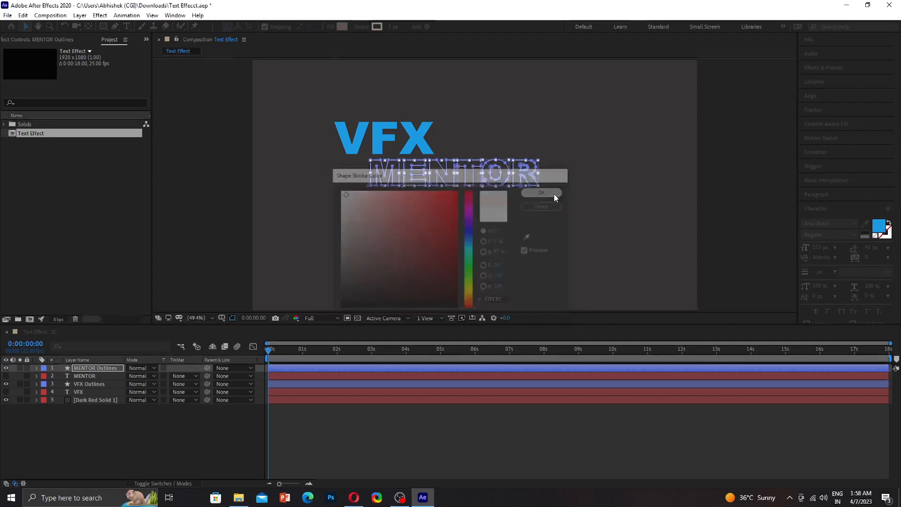
pyautogui.click(391, 26)
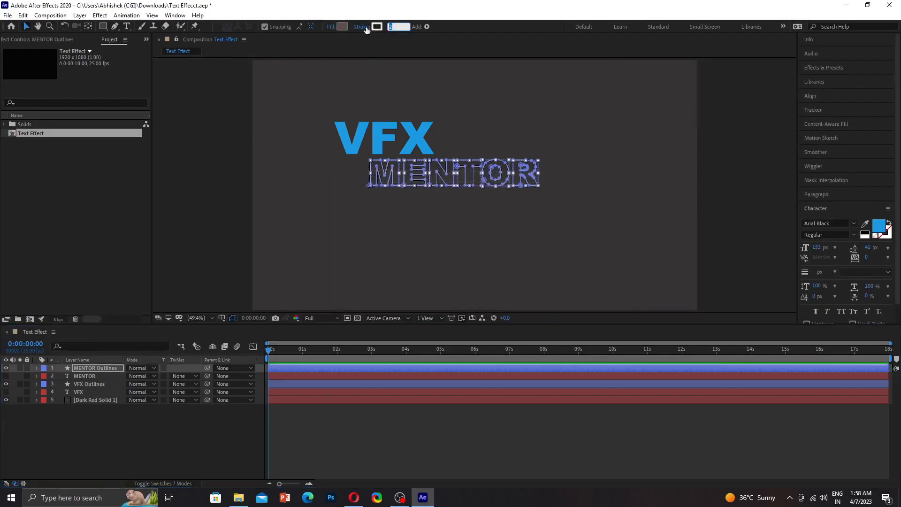
pyautogui.write('7')
pyautogui.press('Return')
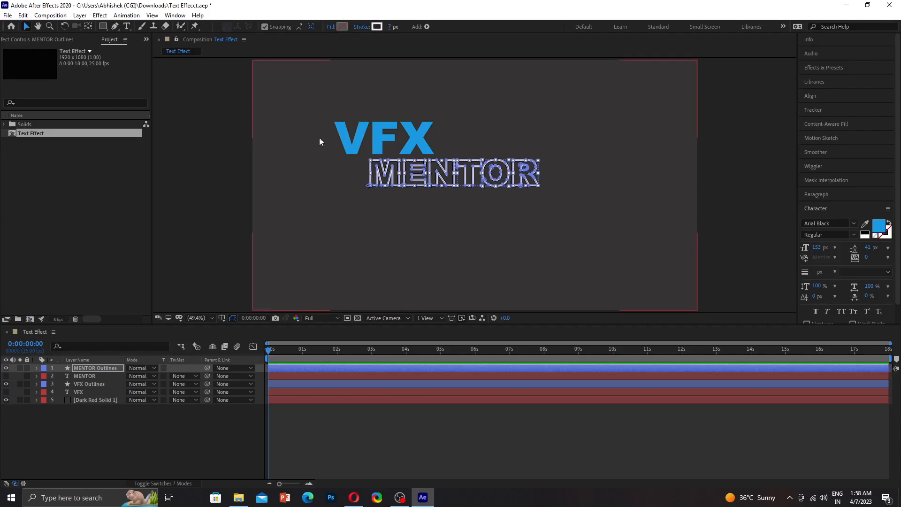
# Step: Set the fill of the VFX Outlines shapes to None
pyautogui.click(73, 392)
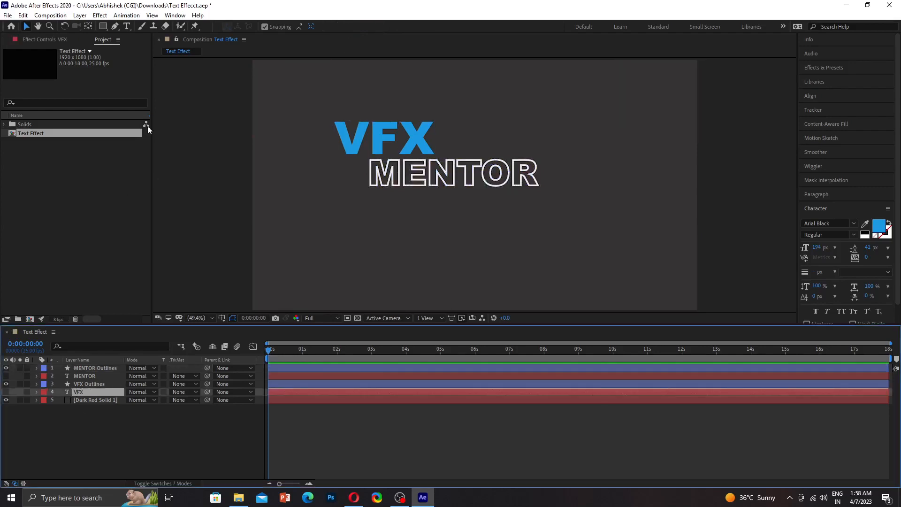
pyautogui.click(85, 384)
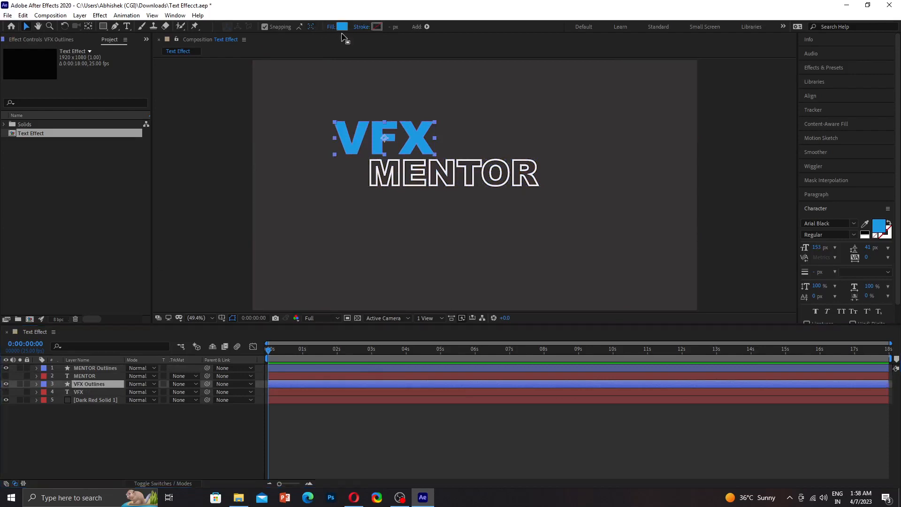
pyautogui.click(342, 26)
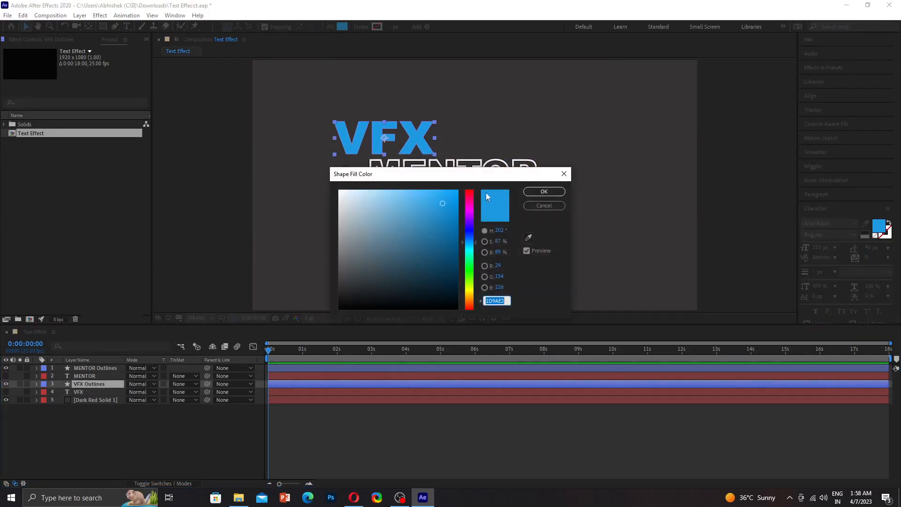
pyautogui.click(544, 192)
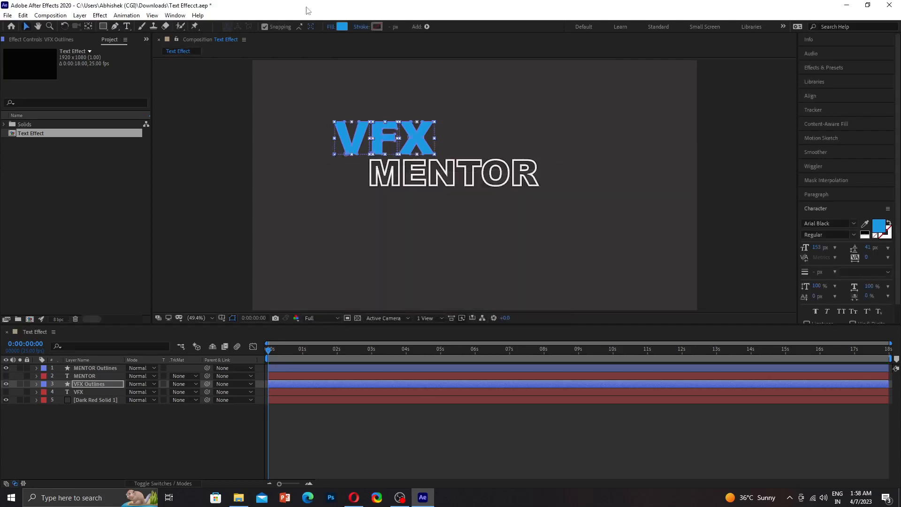
pyautogui.click(330, 27)
pyautogui.click(403, 227)
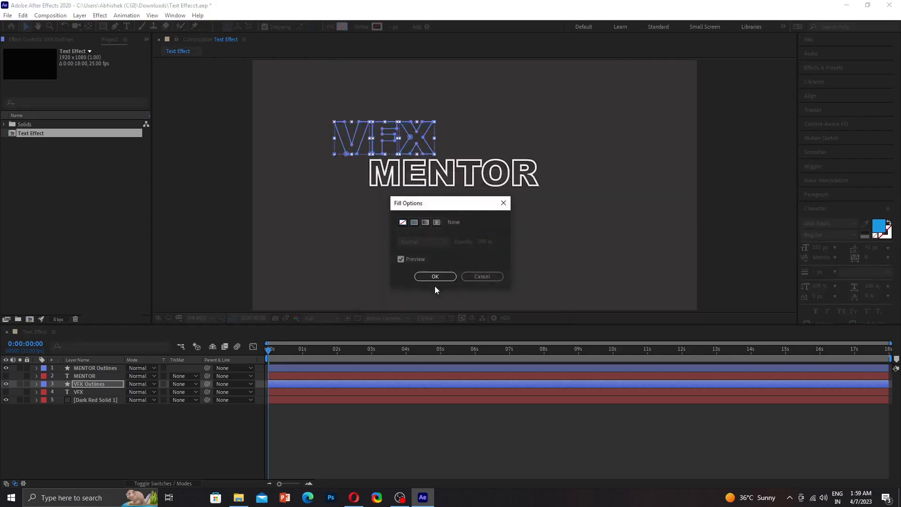
pyautogui.click(434, 276)
# Step: Set the stroke colour of the VFX outlines to a fully saturated blue with a hue of about 230°
pyautogui.click(381, 29)
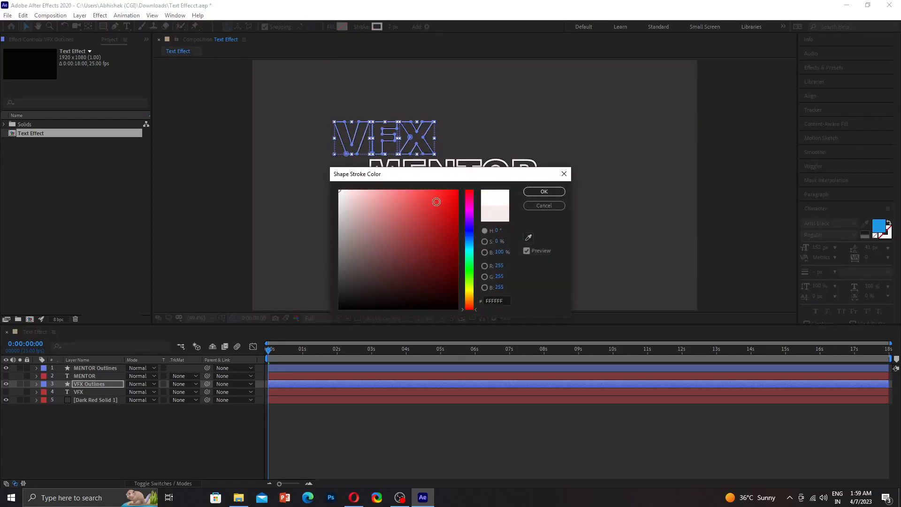
pyautogui.click(468, 210)
pyautogui.moveTo(468, 212); pyautogui.dragTo(469, 199)
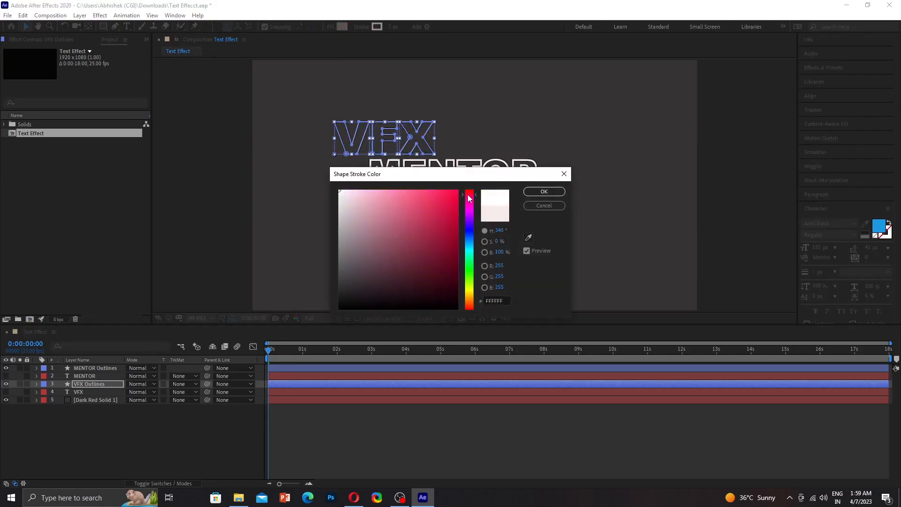
pyautogui.click(471, 242)
pyautogui.moveTo(471, 242); pyautogui.dragTo(473, 236)
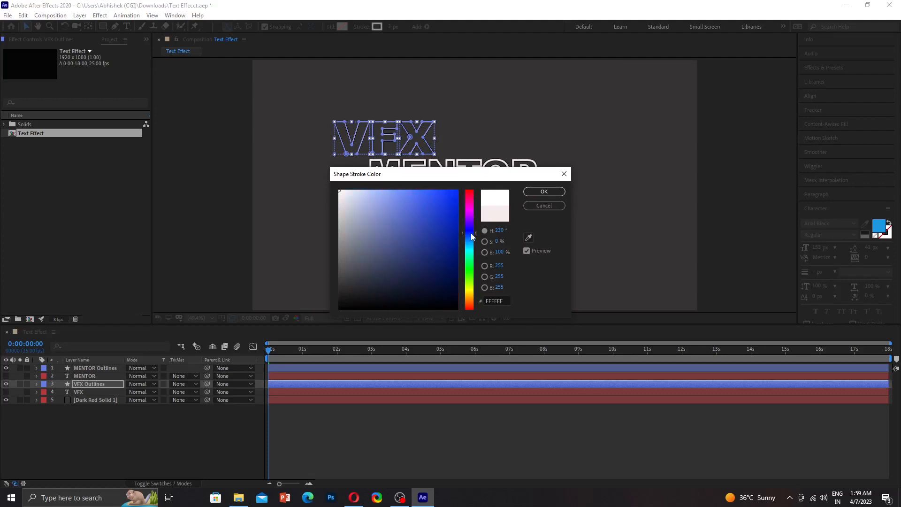
pyautogui.moveTo(435, 188); pyautogui.dragTo(458, 190)
pyautogui.click(544, 191)
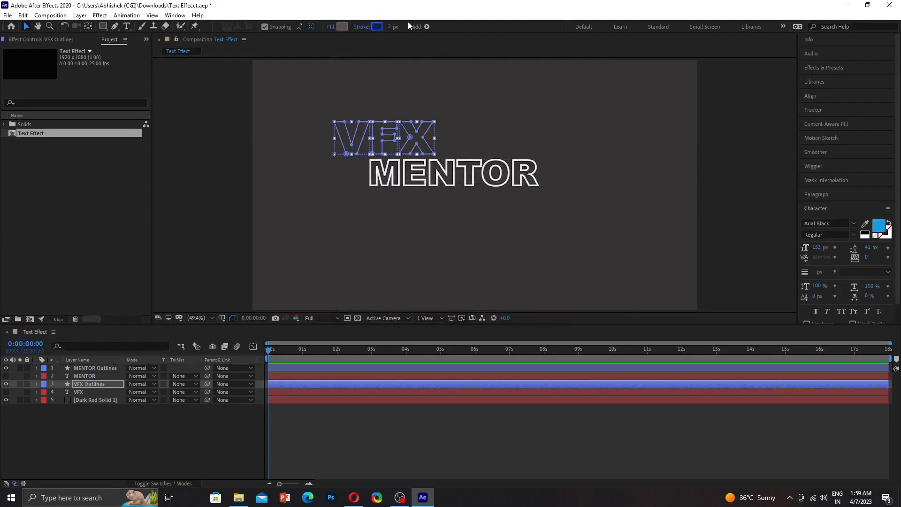
# Step: Increase the stroke width of the VFX outlines and select the MENTOR Outlines layer
pyautogui.moveTo(390, 27); pyautogui.dragTo(392, 20)
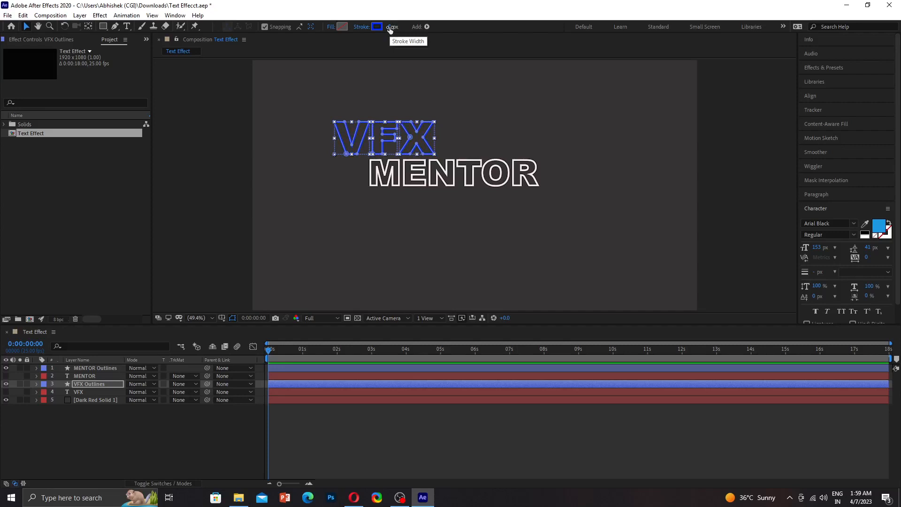
pyautogui.moveTo(390, 29); pyautogui.dragTo(392, 26)
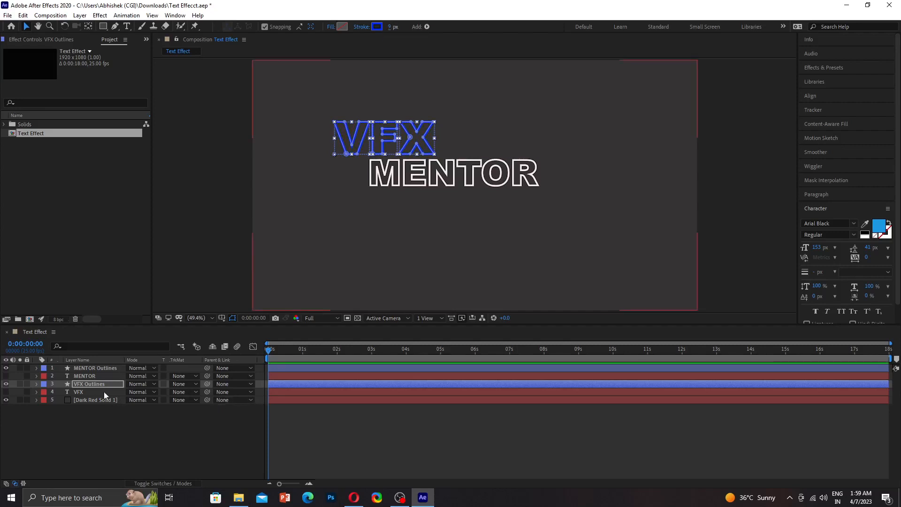
pyautogui.click(98, 368)
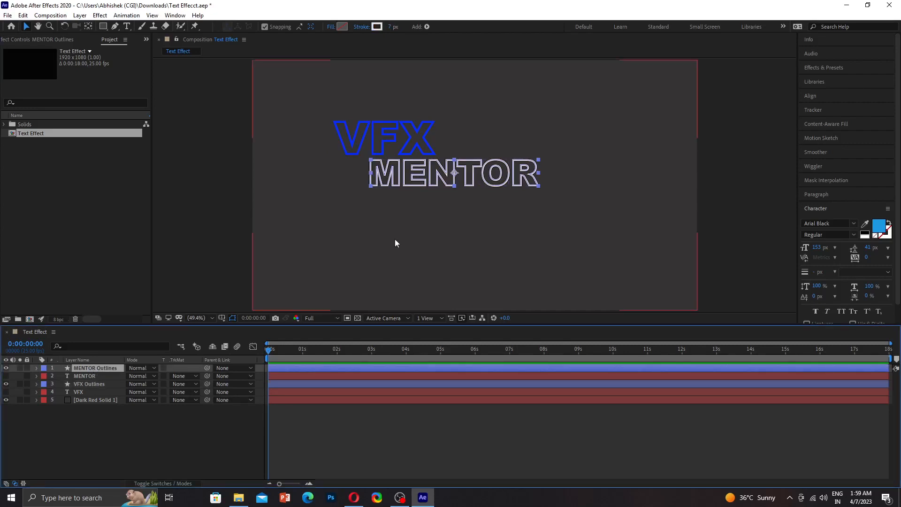
# Step: Expand the Trim Paths 1 settings in the contents of the MENTOR Outlines layer
pyautogui.click(88, 383)
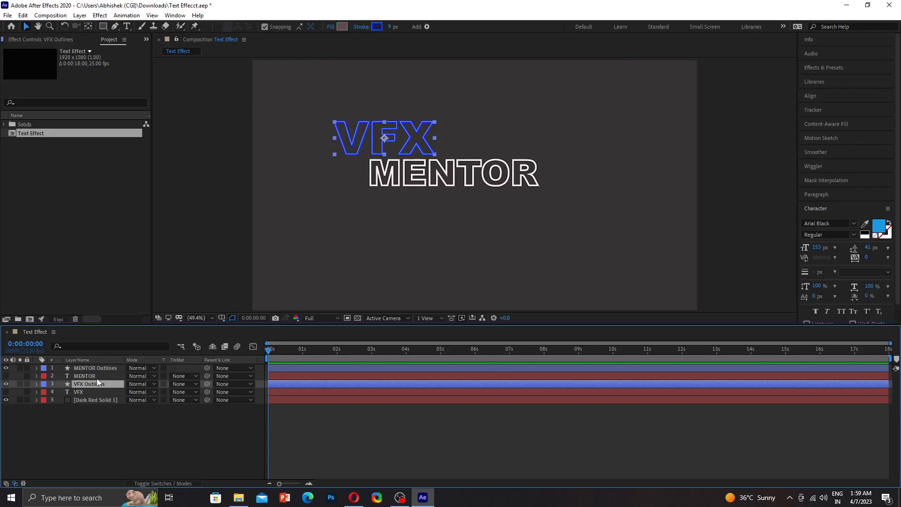
pyautogui.click(36, 368)
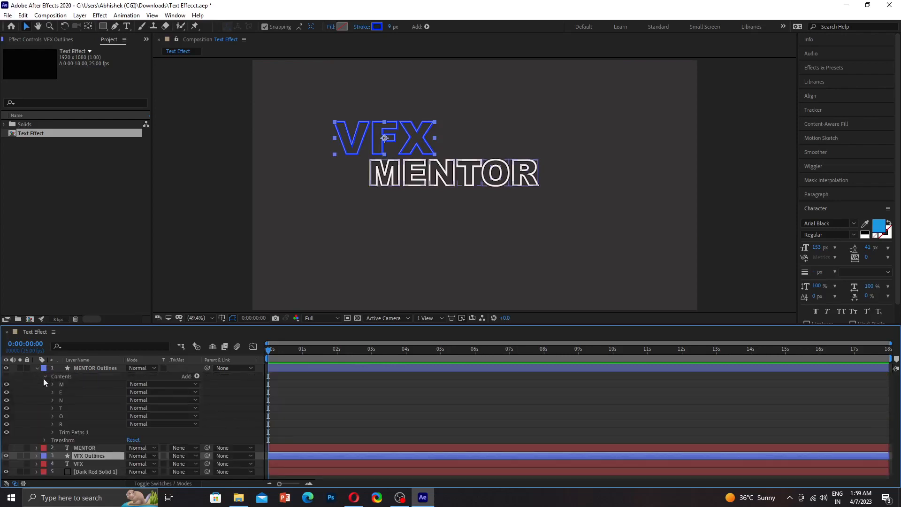
pyautogui.click(197, 377)
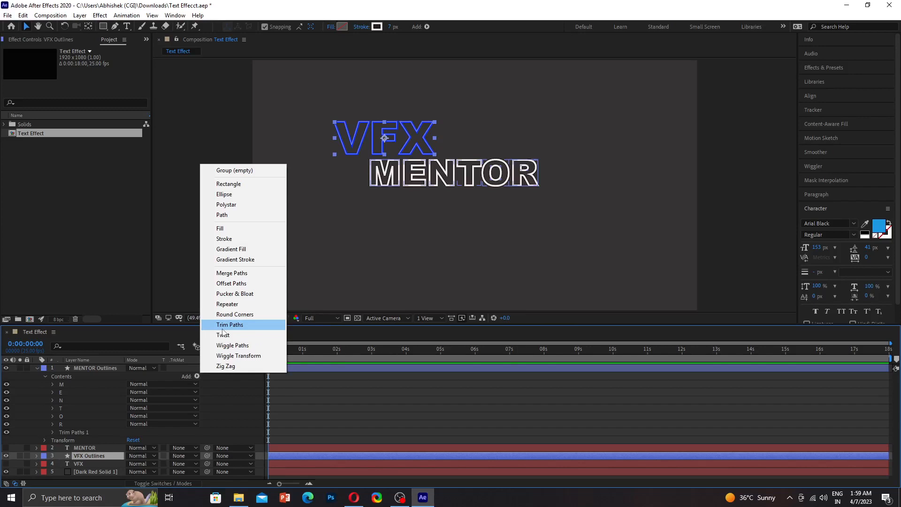
pyautogui.click(83, 430)
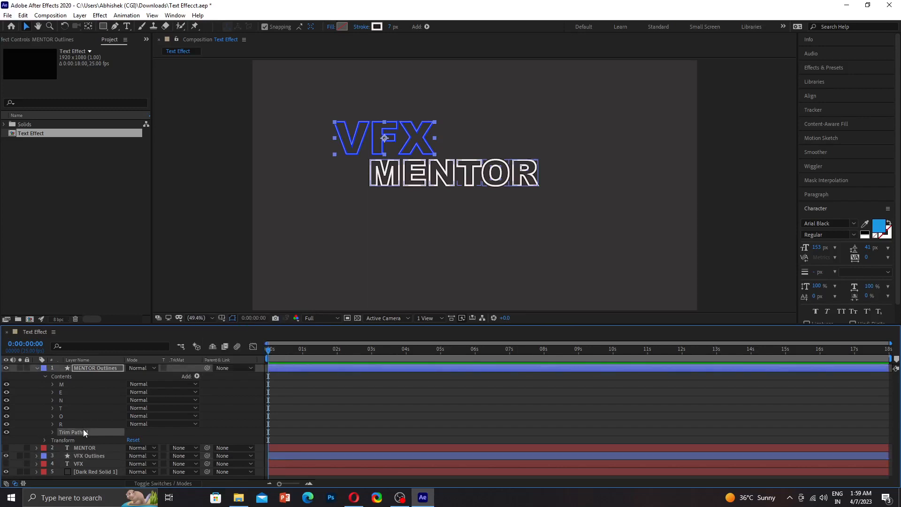
pyautogui.click(52, 432)
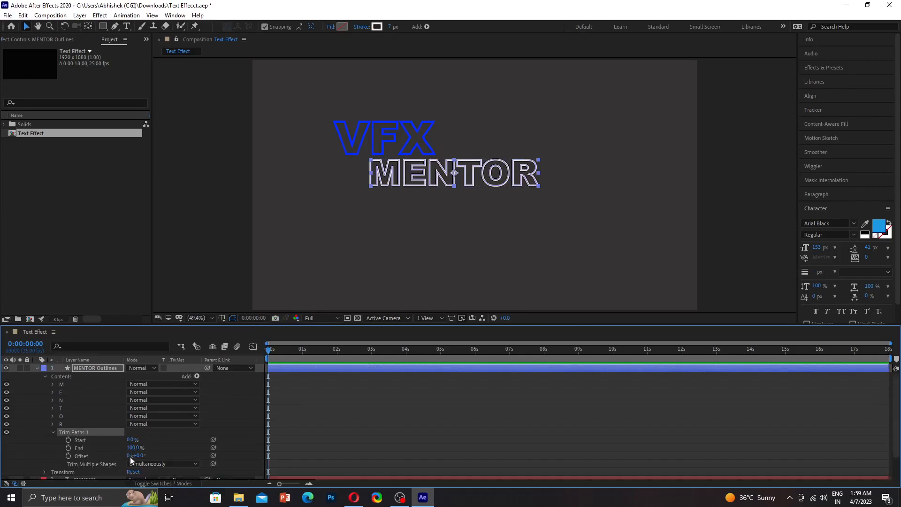
pyautogui.moveTo(130, 440); pyautogui.dragTo(133, 424)
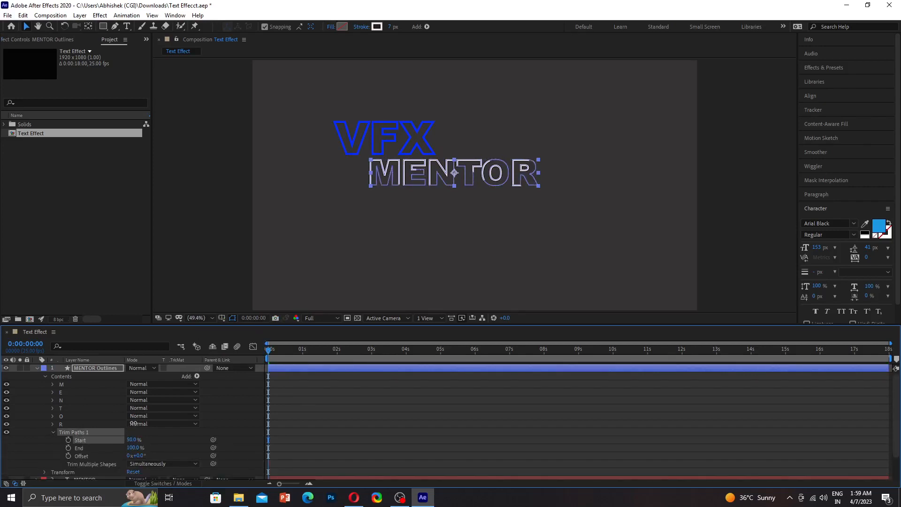
pyautogui.hotkey('ctrl', 'z')
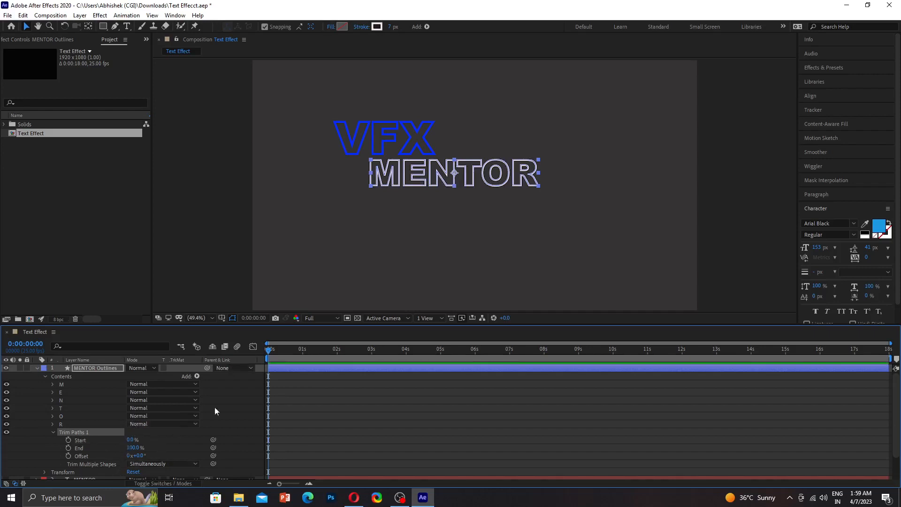
pyautogui.click(68, 448)
pyautogui.click(69, 440)
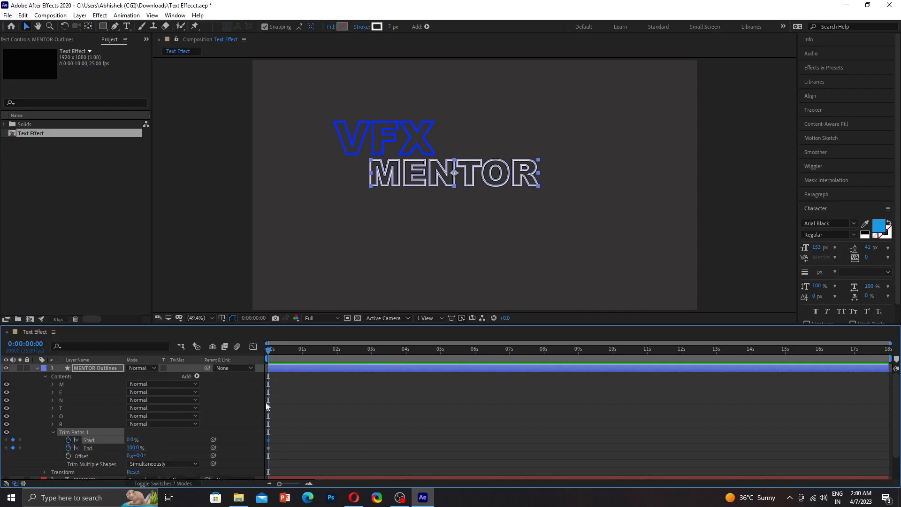
pyautogui.moveTo(270, 356); pyautogui.dragTo(337, 387)
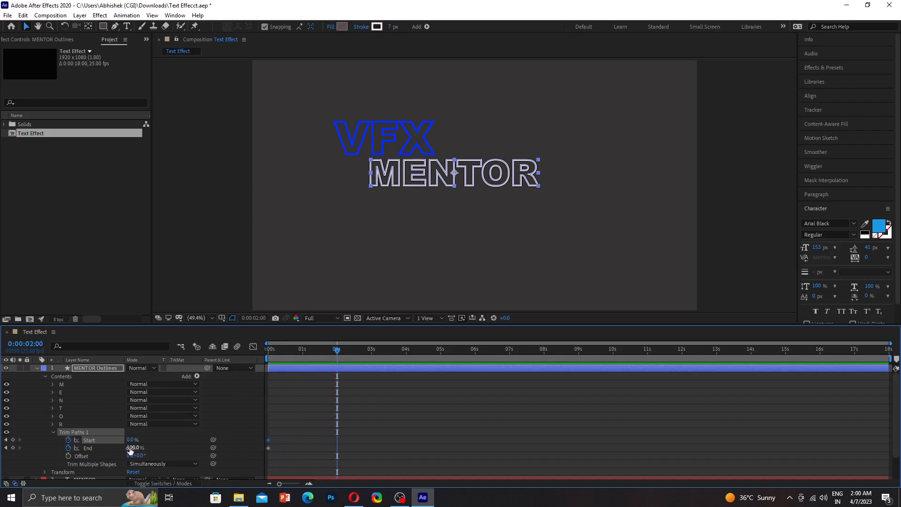
pyautogui.moveTo(338, 353); pyautogui.dragTo(258, 358)
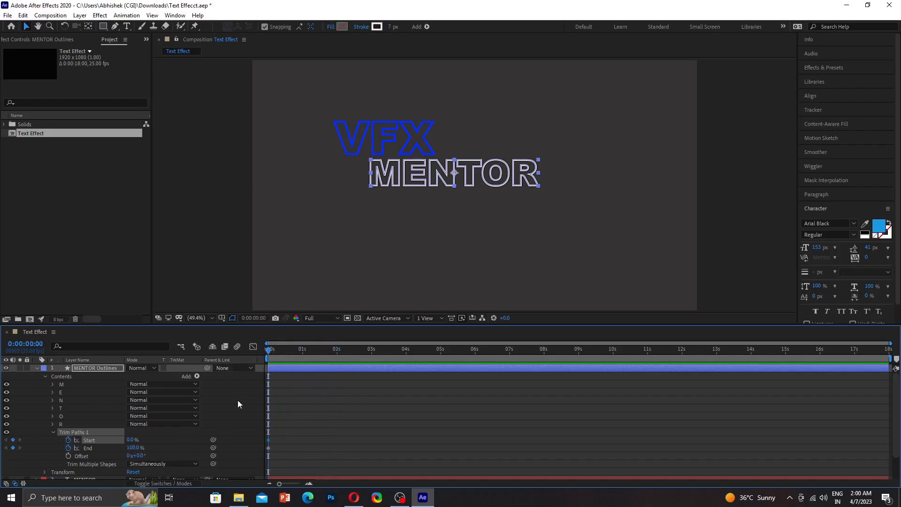
pyautogui.hotkey('ctrl', 'z')
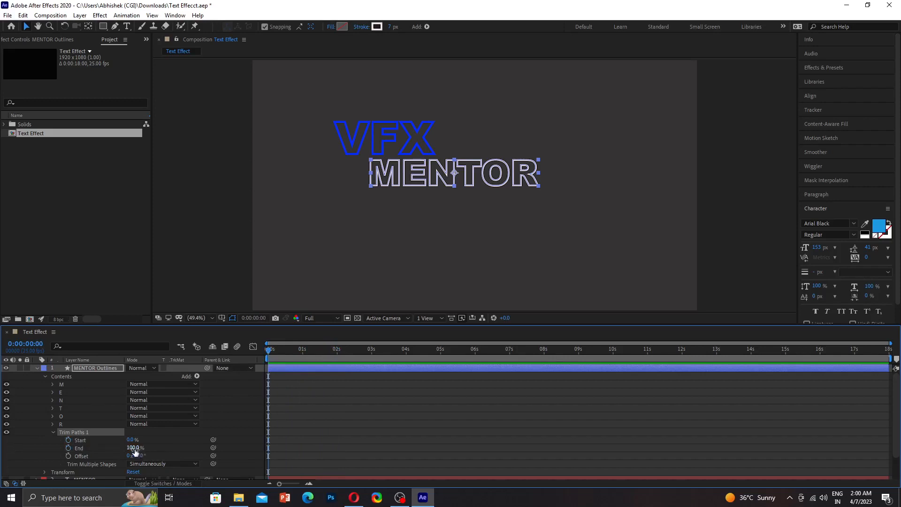
# Step: Set the MENTOR Trim Paths End to 0% and add Start and End keyframes at 0 seconds
pyautogui.moveTo(133, 449); pyautogui.dragTo(134, 488)
pyautogui.click(132, 448)
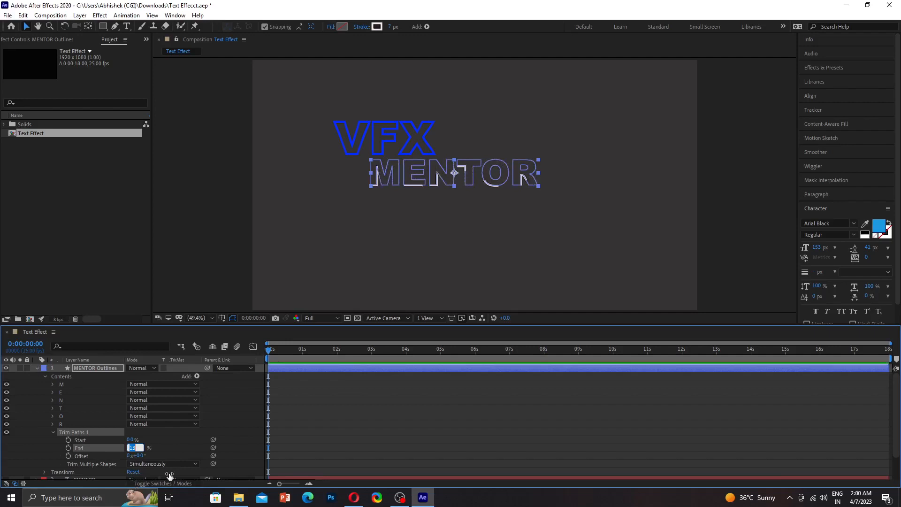
pyautogui.write('0')
pyautogui.press('Return')
pyautogui.click(68, 448)
pyautogui.click(68, 440)
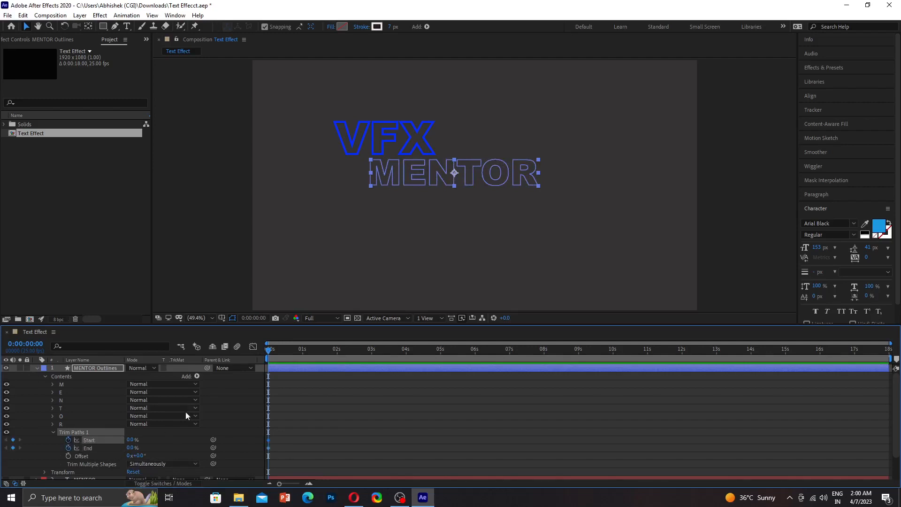
# Step: Keyframe the MENTOR Trim Paths End at 100% at 2 seconds and preview the animation from the beginning
pyautogui.moveTo(269, 351); pyautogui.dragTo(337, 376)
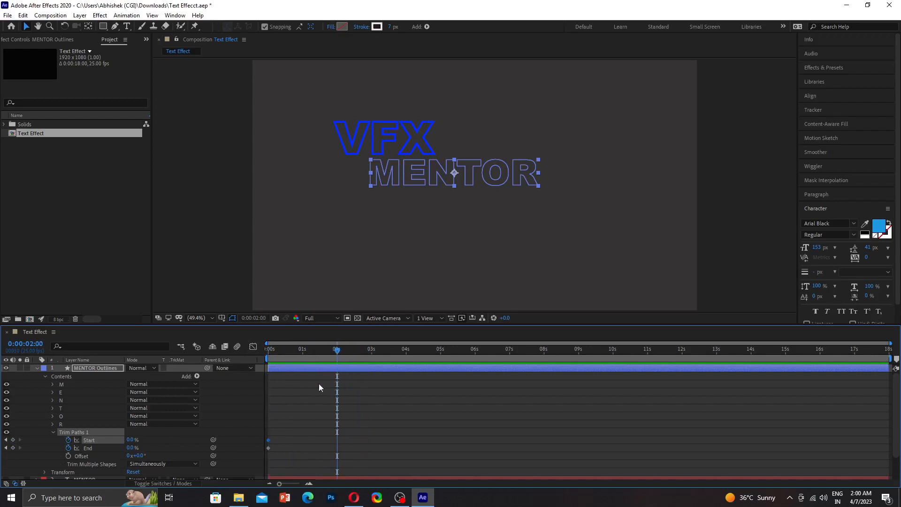
pyautogui.click(130, 448)
pyautogui.press('Return')
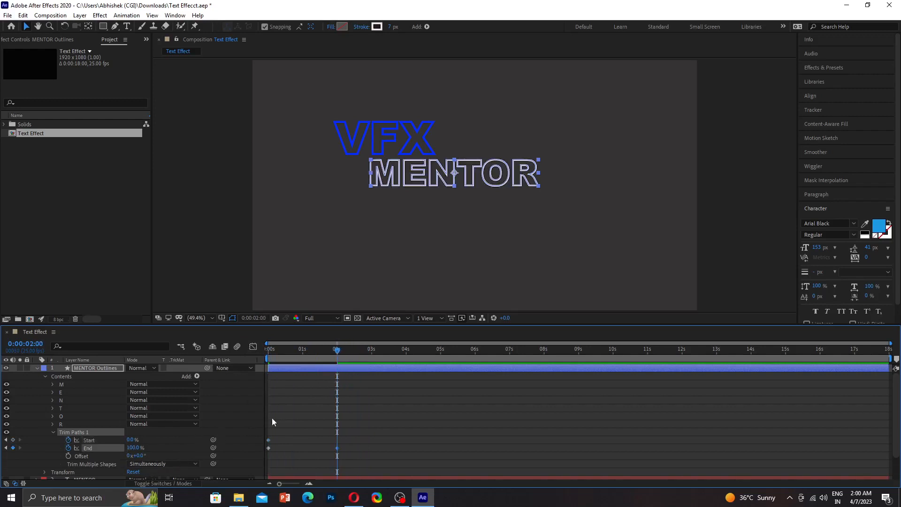
pyautogui.moveTo(335, 355); pyautogui.dragTo(258, 371)
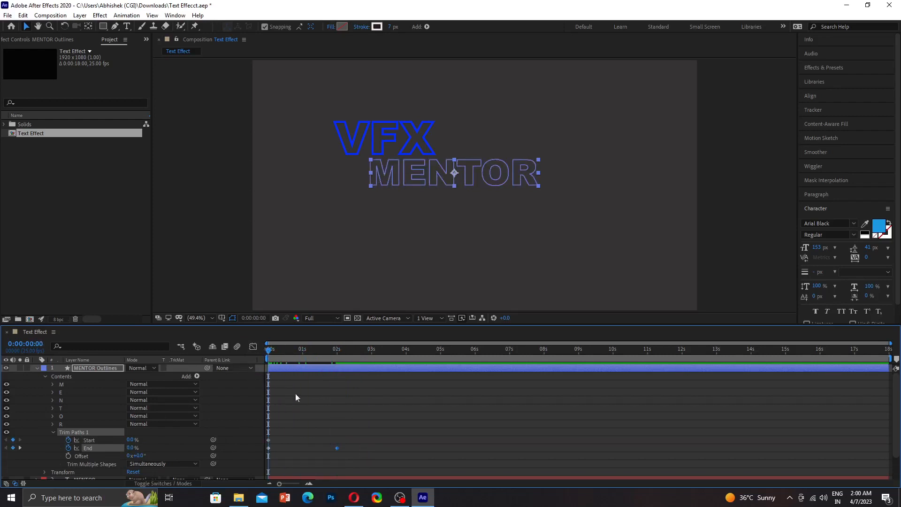
pyautogui.press('space')
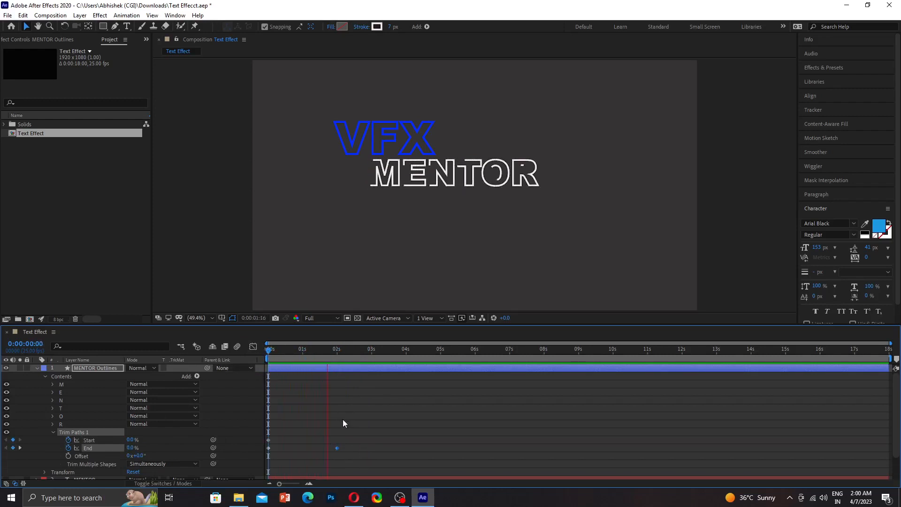
pyautogui.press('space')
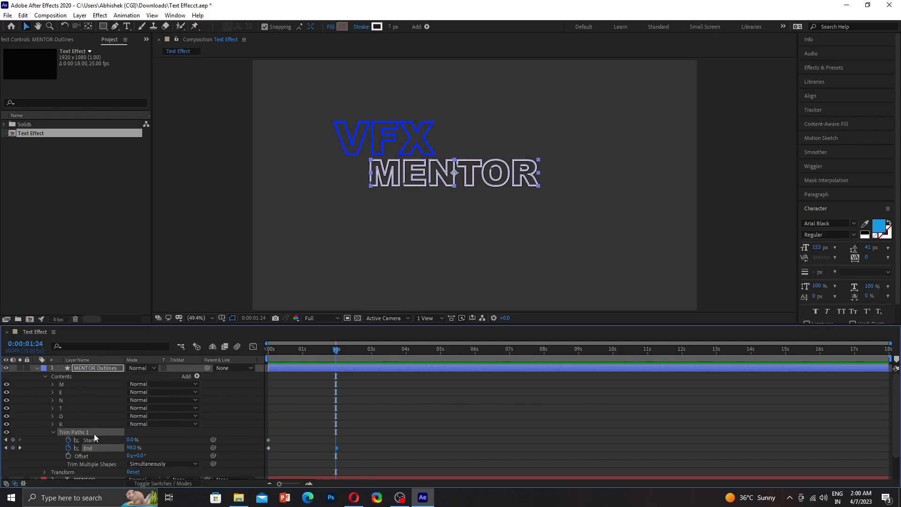
# Step: Collapse the MENTOR Outlines layer and expand the Trim Paths 1 settings of the VFX Outlines layer
pyautogui.click(38, 368)
pyautogui.click(68, 386)
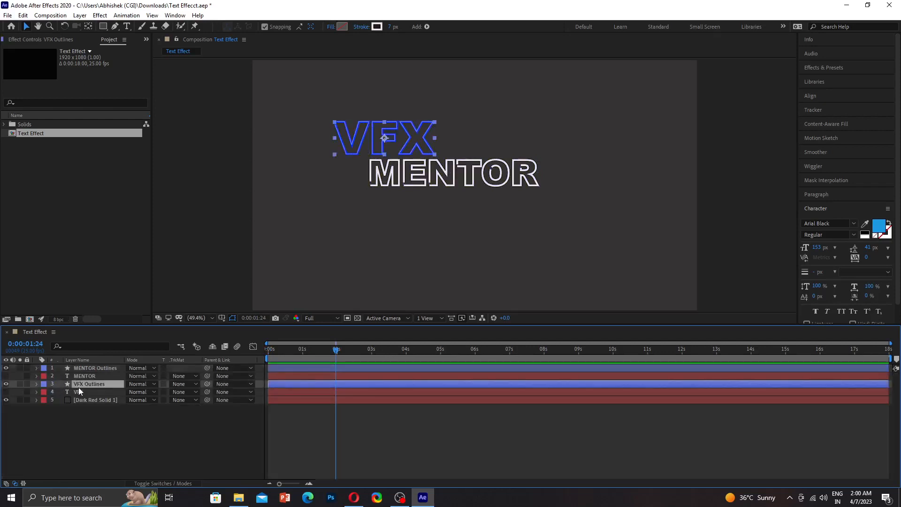
pyautogui.click(37, 384)
pyautogui.click(45, 392)
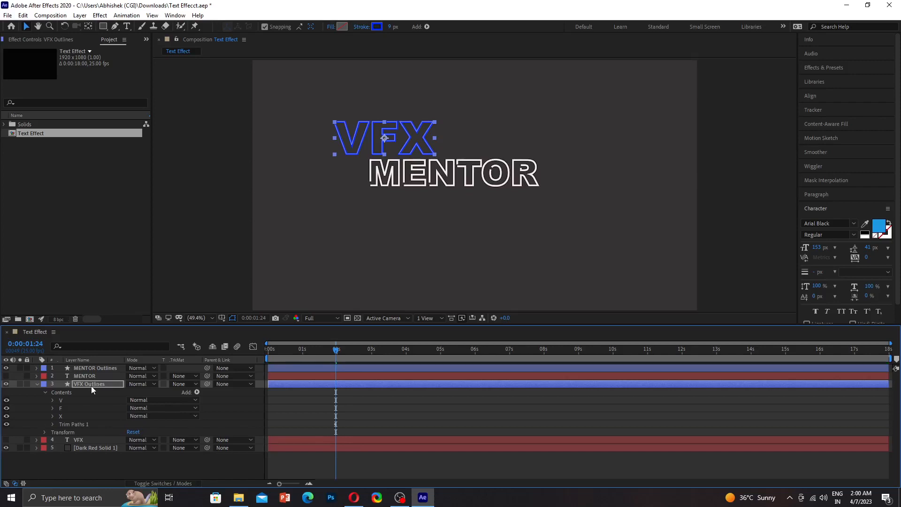
pyautogui.moveTo(336, 350); pyautogui.dragTo(252, 362)
pyautogui.press('space')
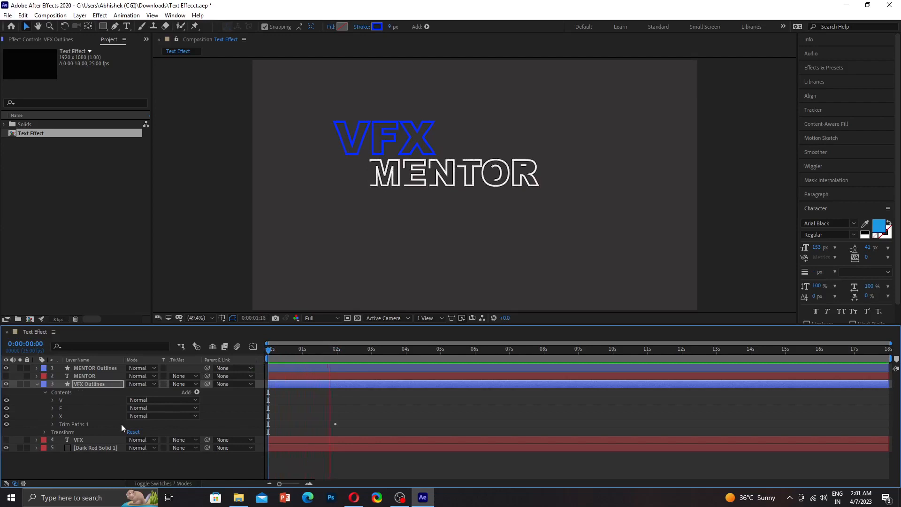
pyautogui.press('space')
pyautogui.click(68, 426)
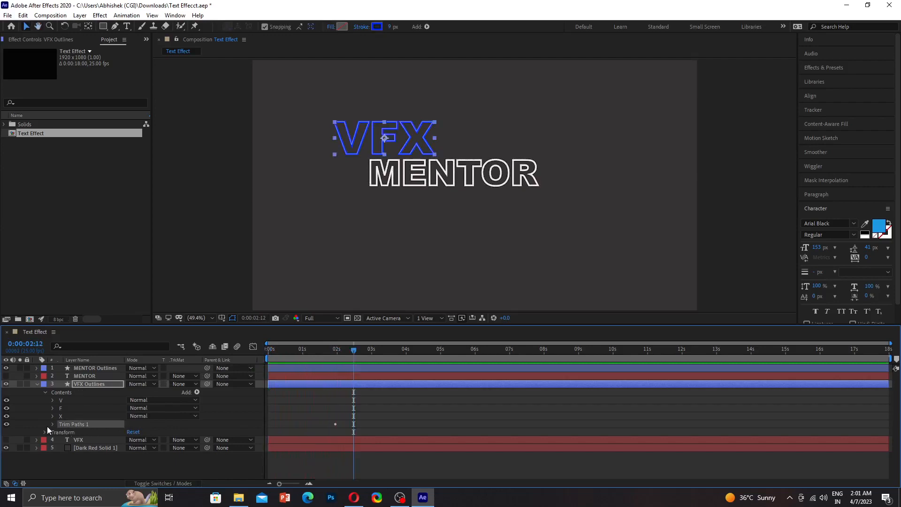
pyautogui.click(53, 424)
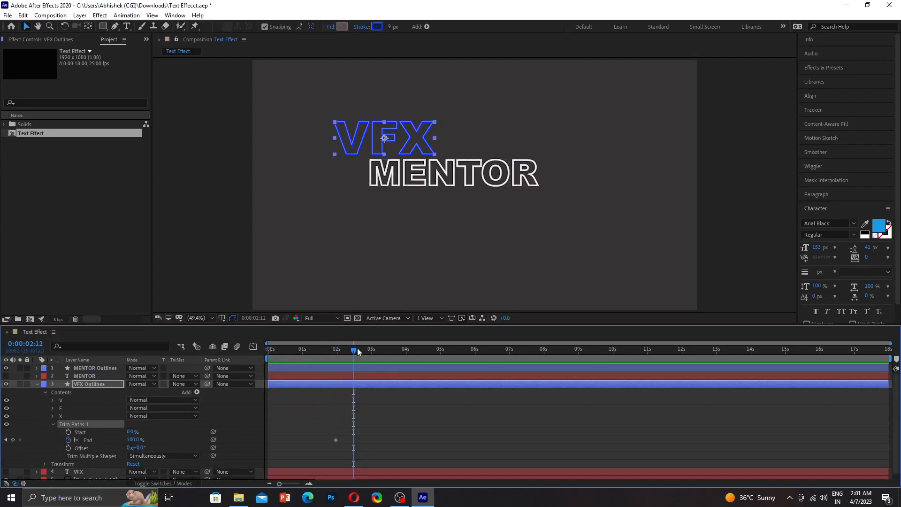
# Step: Keyframe the VFX Trim Paths End at 0% at 0 seconds and preview the animation
pyautogui.press('Home')
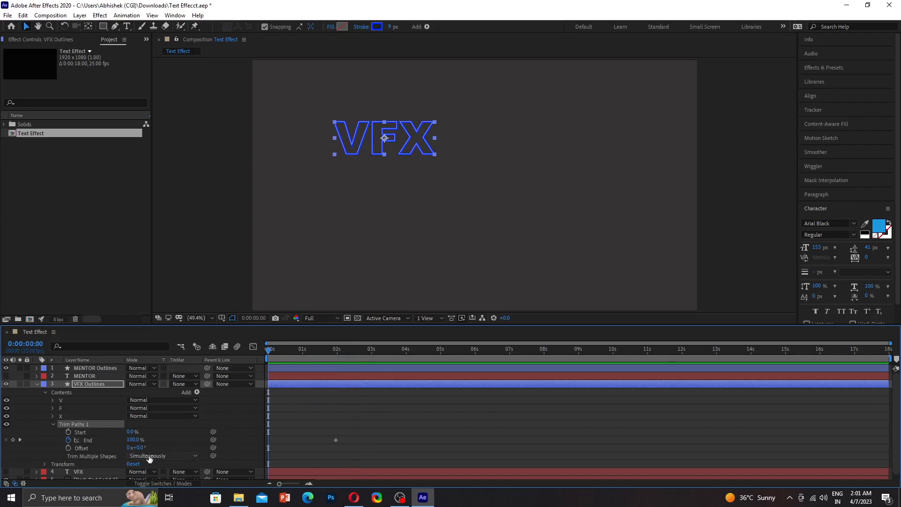
pyautogui.click(335, 441)
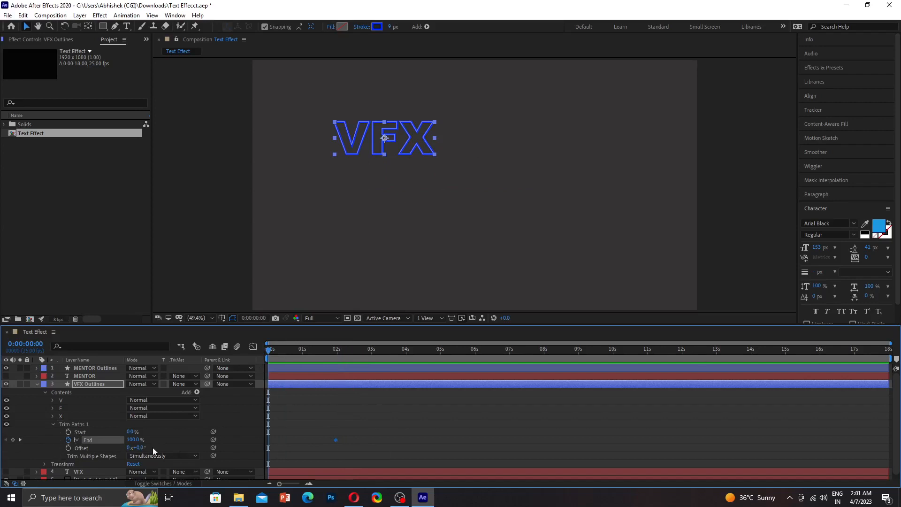
pyautogui.click(133, 440)
pyautogui.write('0')
pyautogui.press('Return')
pyautogui.press('space')
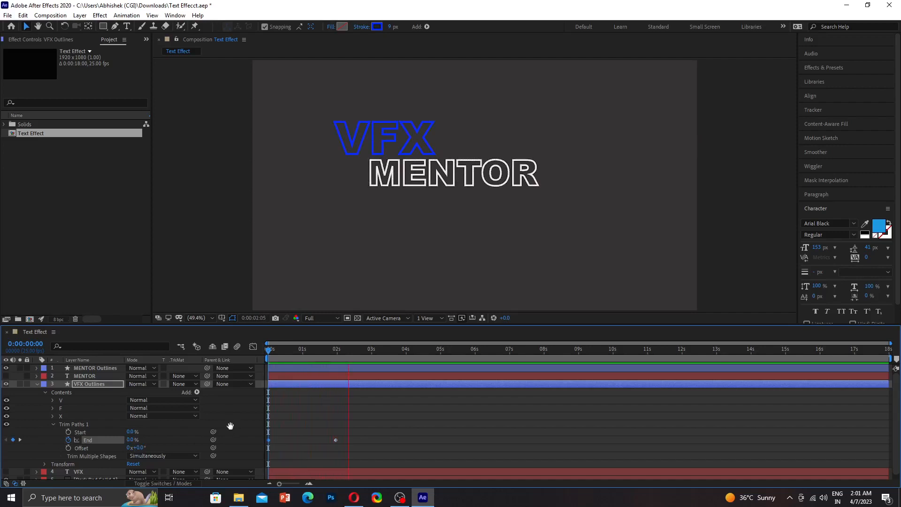
pyautogui.press('space')
# Step: With the current time at 2 seconds, find the Stylize Glow effect and apply it to the MENTOR Outlines layer
pyautogui.moveTo(351, 354)
pyautogui.mouseDown()
pyautogui.moveTo(328, 360)
pyautogui.moveTo(338, 359)
pyautogui.mouseUp()
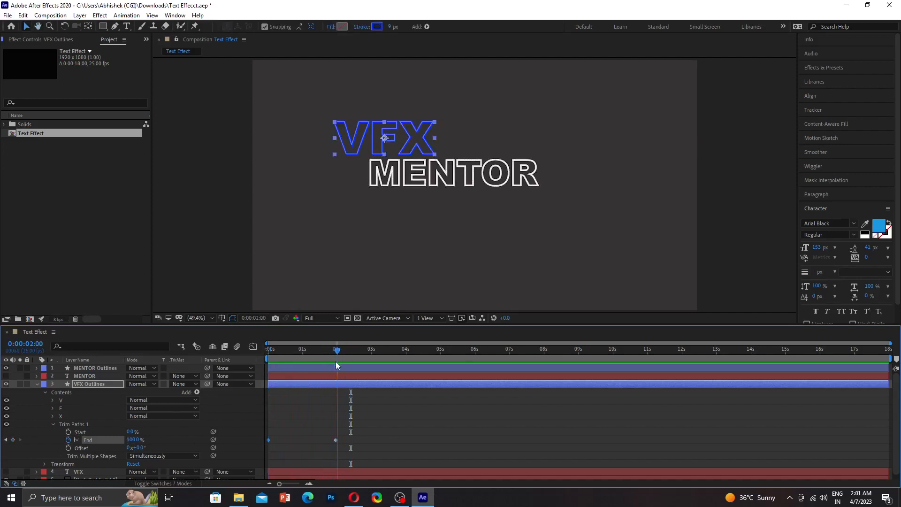
pyautogui.click(198, 15)
pyautogui.moveTo(178, 15)
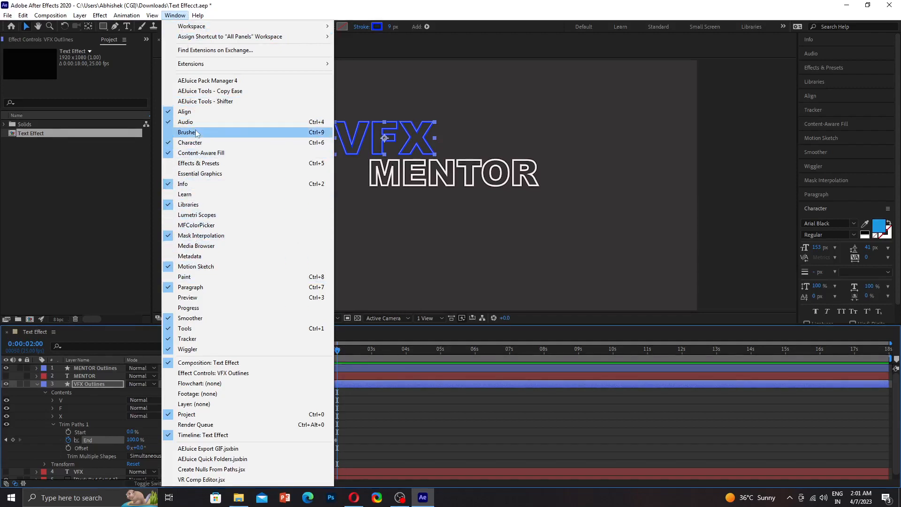
pyautogui.click(197, 163)
pyautogui.click(831, 79)
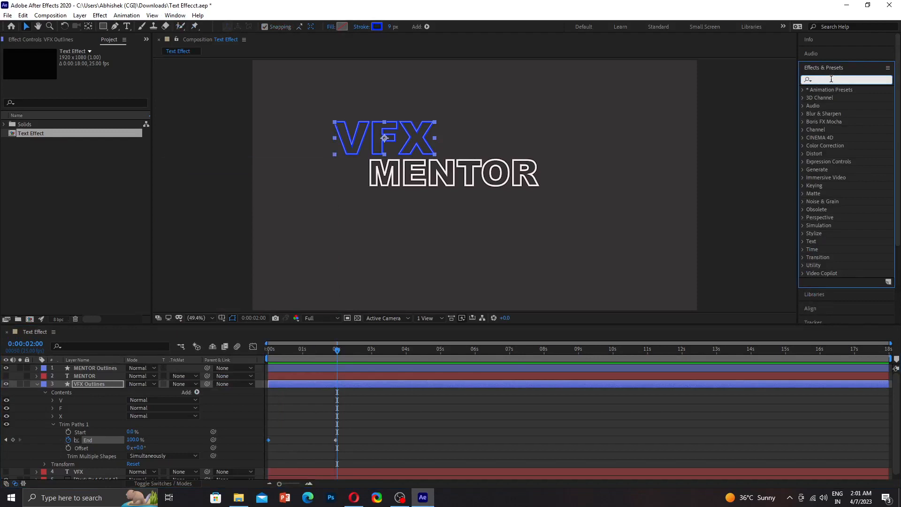
pyautogui.write('Gli')
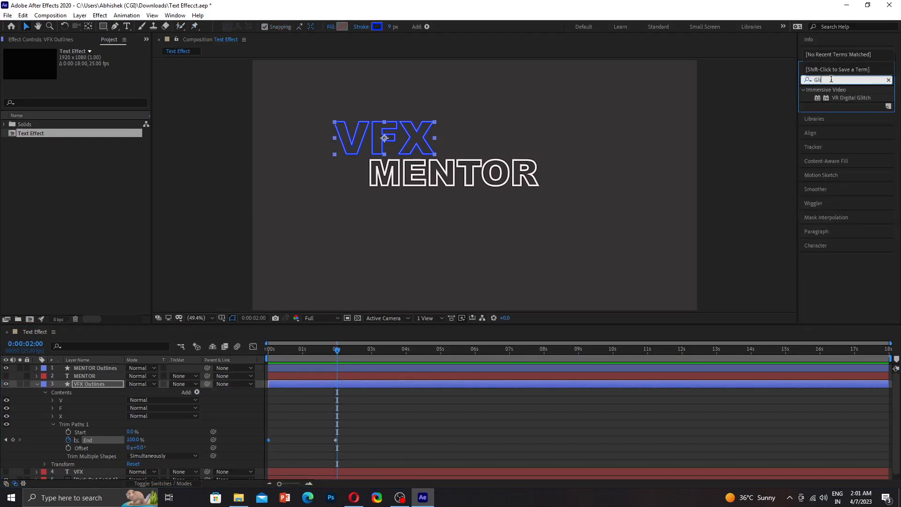
pyautogui.press('BackSpace')
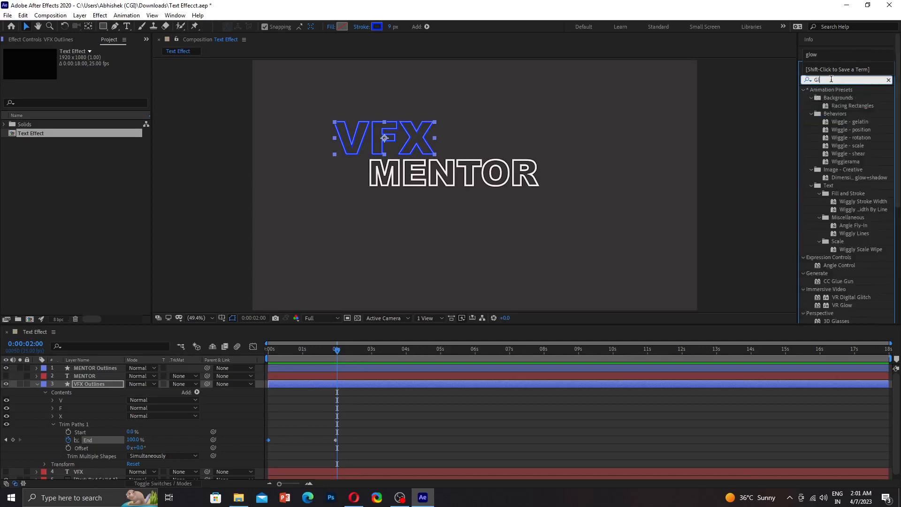
pyautogui.press('BackSpace')
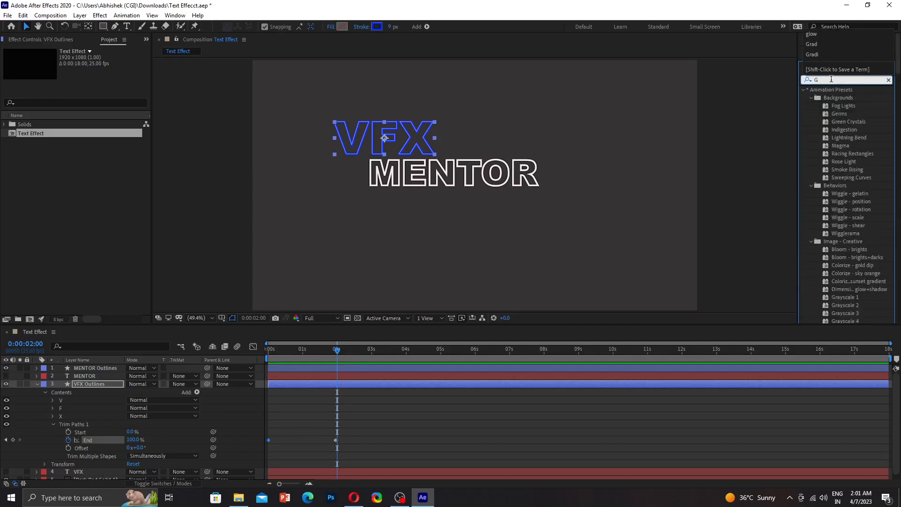
pyautogui.write('low')
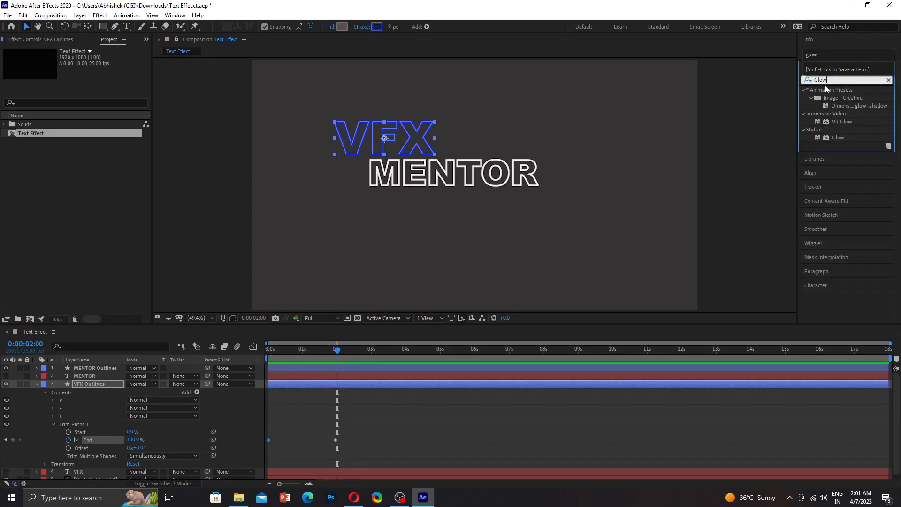
pyautogui.moveTo(845, 141); pyautogui.dragTo(342, 368)
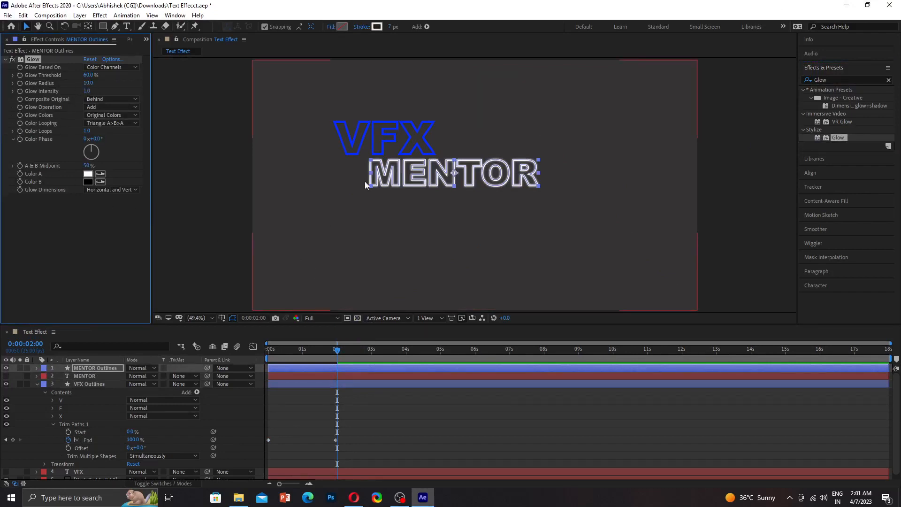
pyautogui.scroll(4, 366, 181)
pyautogui.moveTo(367, 186); pyautogui.dragTo(296, 258)
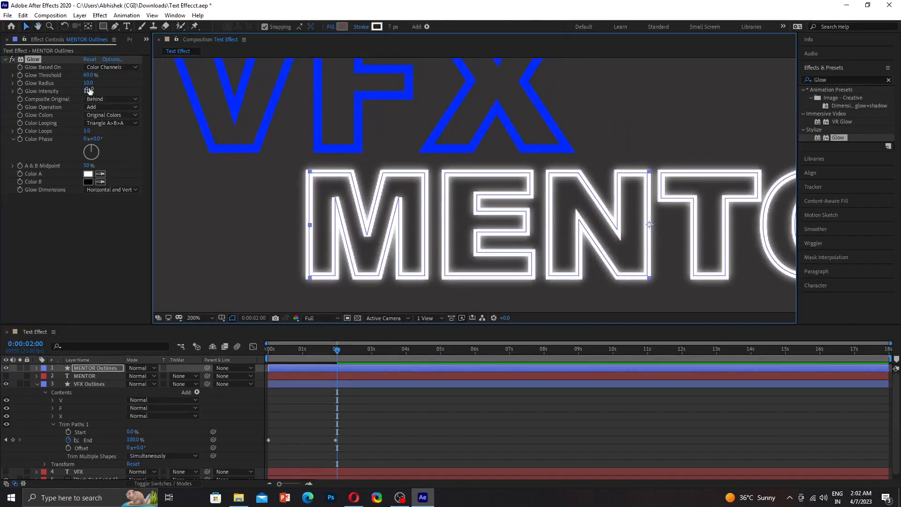
# Step: Set the MENTOR Outlines Glow Radius to 32.0 and Glow Intensity to 0.8
pyautogui.moveTo(87, 83); pyautogui.dragTo(94, 83)
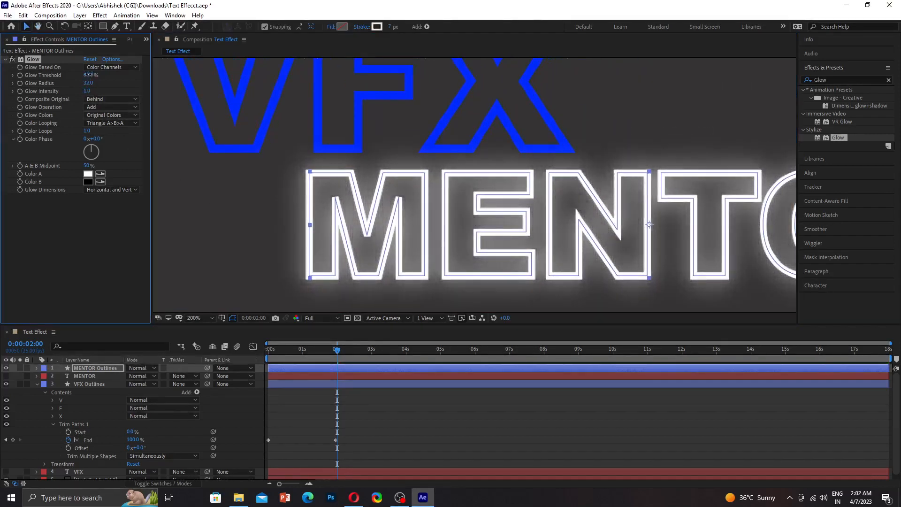
pyautogui.moveTo(87, 92); pyautogui.dragTo(88, 100)
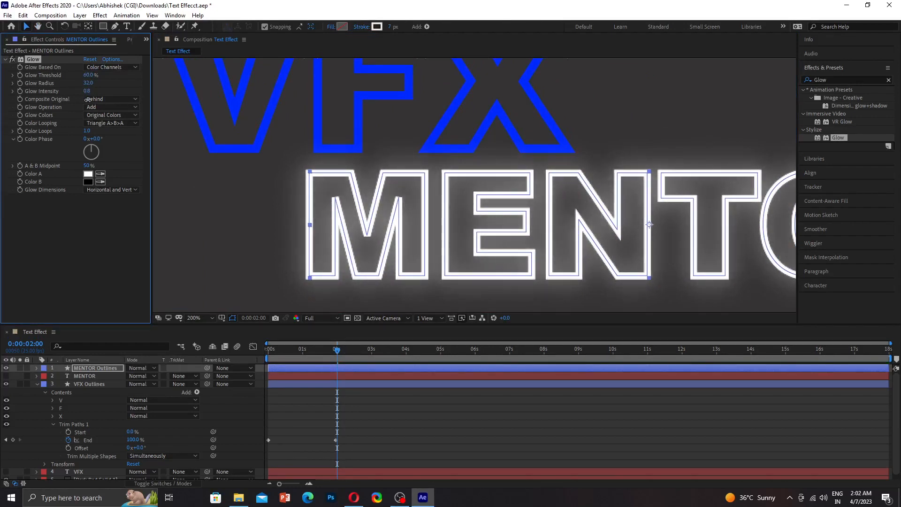
# Step: Sample the blue of the VFX outline for both Color A and Color B of the MENTOR Glow effect
pyautogui.click(88, 174)
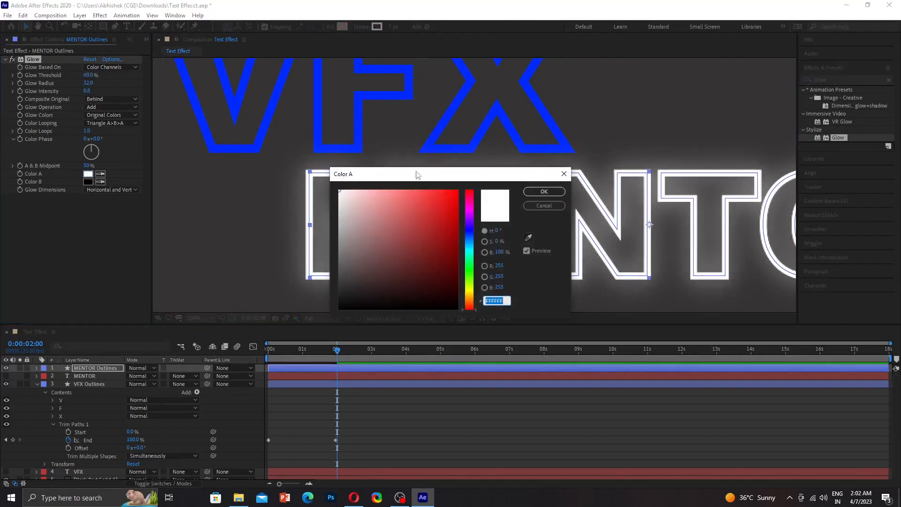
pyautogui.click(528, 238)
pyautogui.click(519, 140)
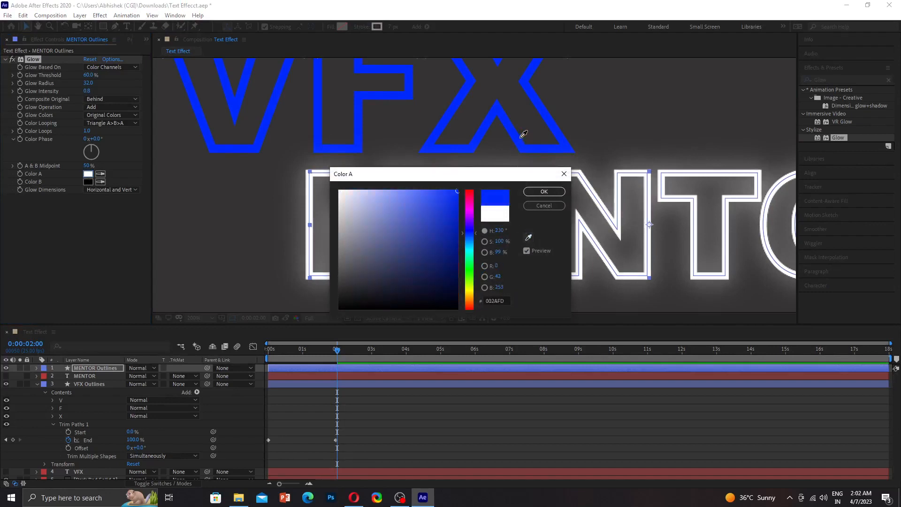
pyautogui.click(544, 191)
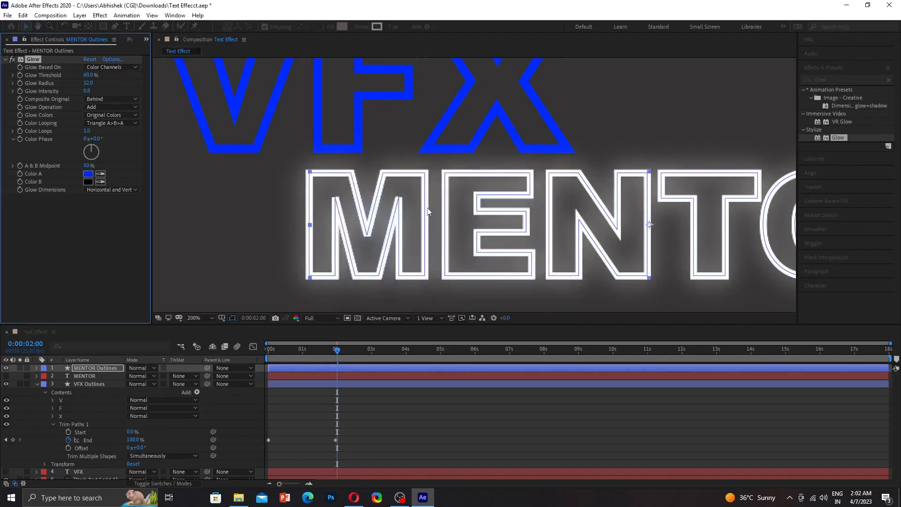
pyautogui.click(89, 182)
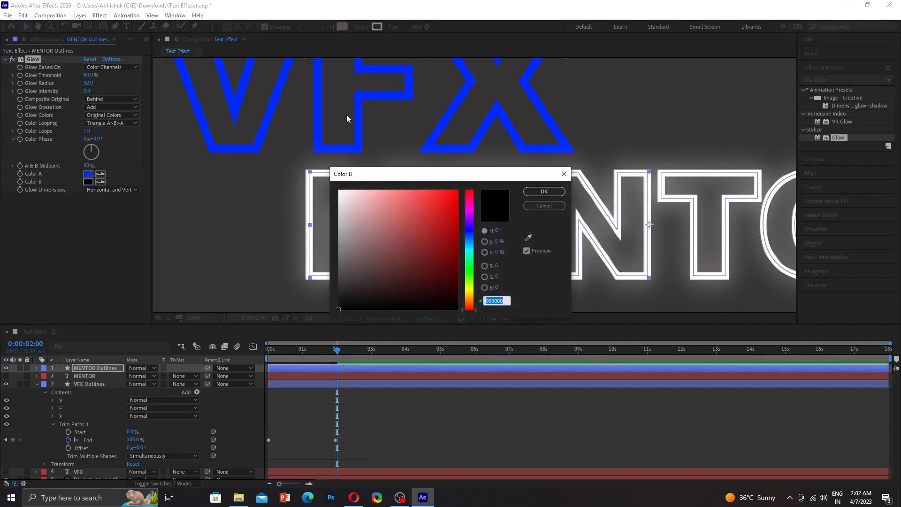
pyautogui.click(528, 237)
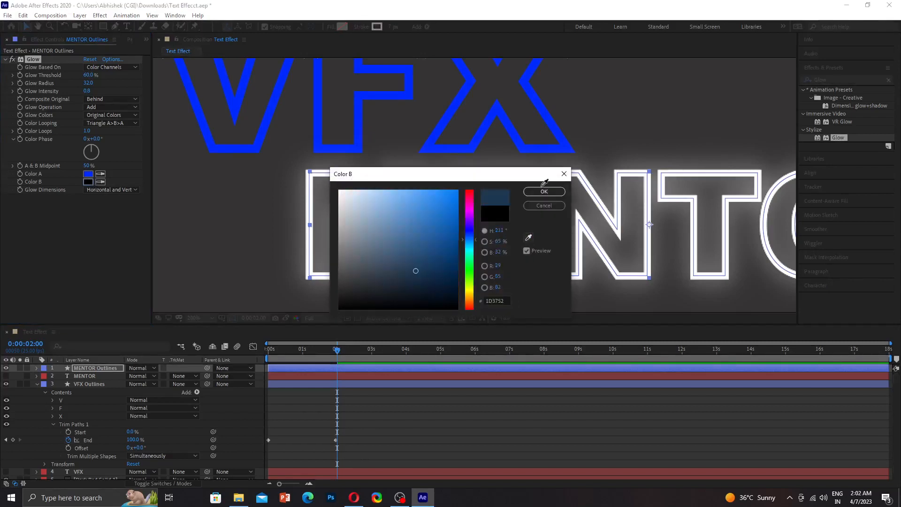
pyautogui.click(567, 147)
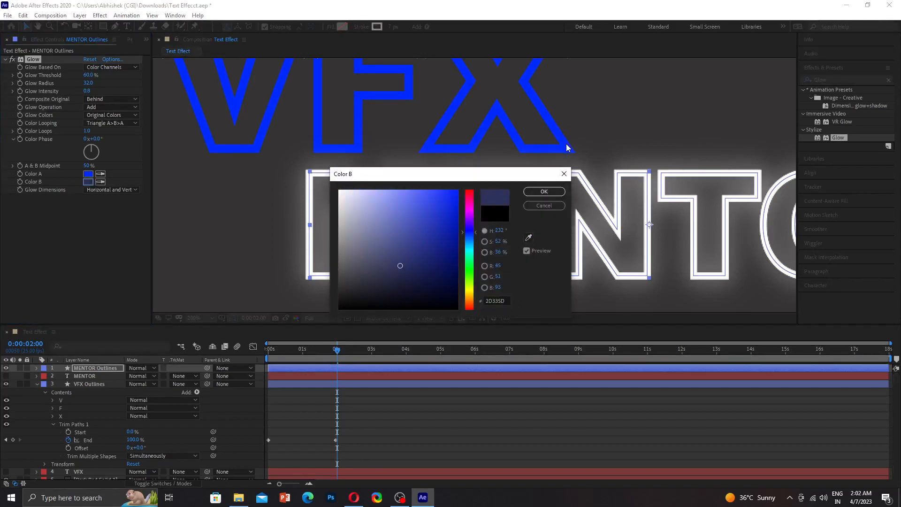
pyautogui.click(528, 237)
pyautogui.click(566, 155)
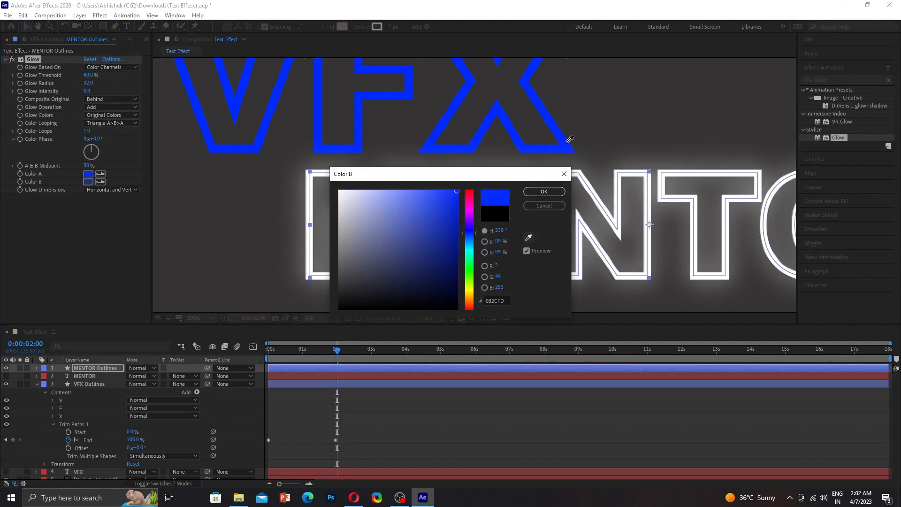
pyautogui.click(544, 192)
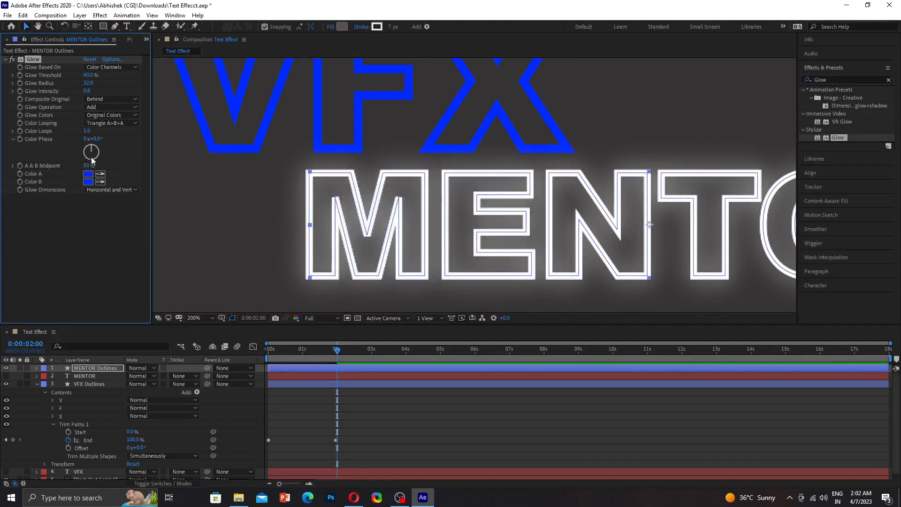
# Step: Adjust the MENTOR Glow to A & B Midpoint 51%, Radius 38.0 and Intensity 0.9, and preview the animation from the beginning
pyautogui.moveTo(87, 166)
pyautogui.mouseDown()
pyautogui.moveTo(85, 154)
pyautogui.moveTo(89, 165)
pyautogui.mouseUp()
pyautogui.moveTo(88, 83); pyautogui.dragTo(87, 78)
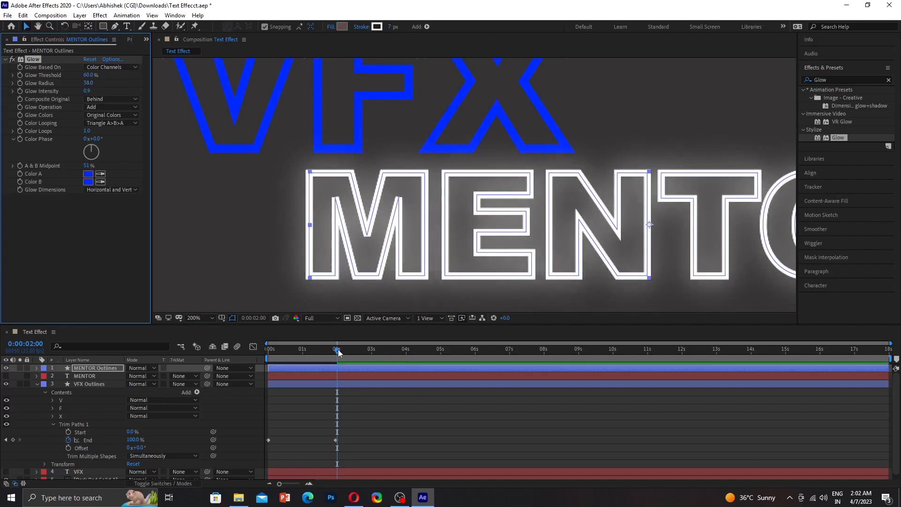
pyautogui.moveTo(339, 353); pyautogui.dragTo(243, 371)
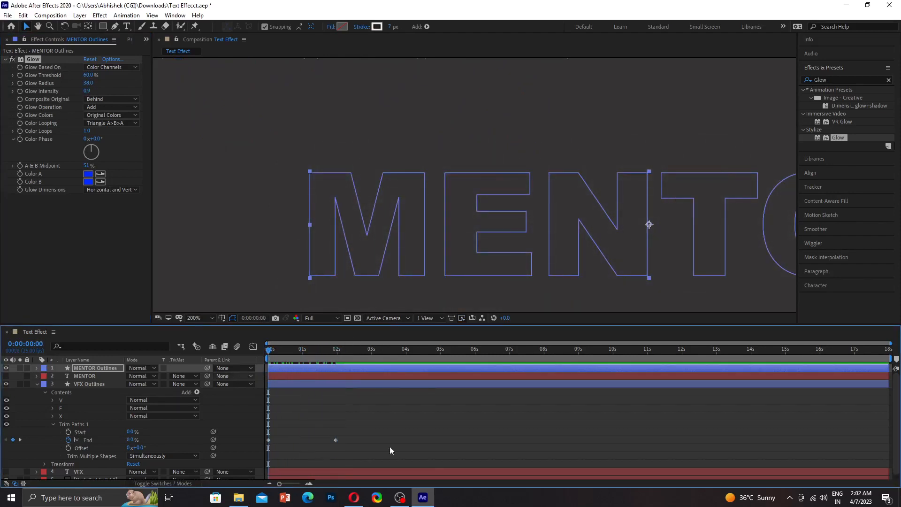
pyautogui.press('space')
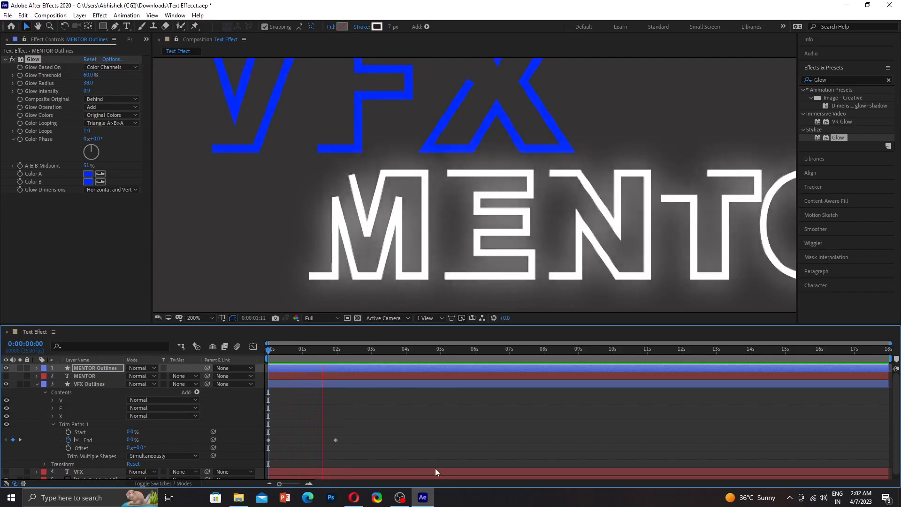
pyautogui.press('space')
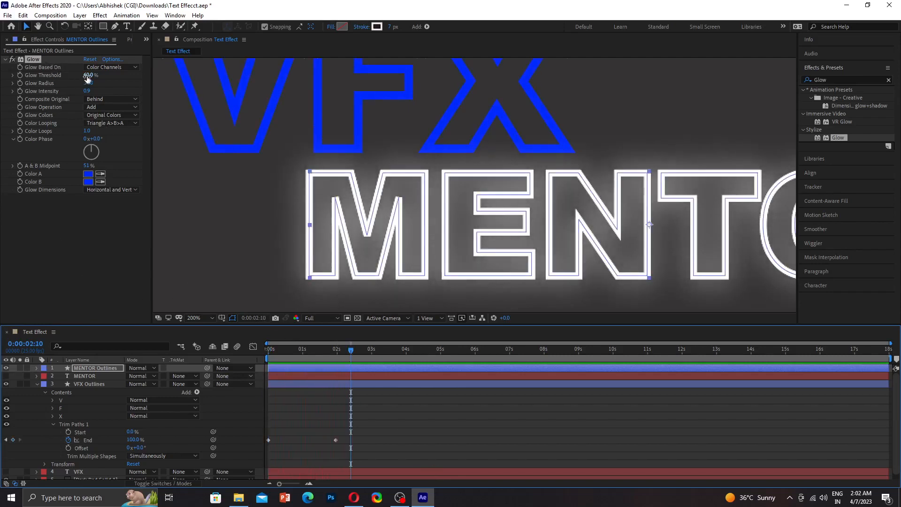
# Step: Set Glow Colors to A & B Colors and Glow Threshold to 50.6%, trying Alpha Channel as the glow base before returning to Color Channels
pyautogui.moveTo(89, 75); pyautogui.dragTo(88, 62)
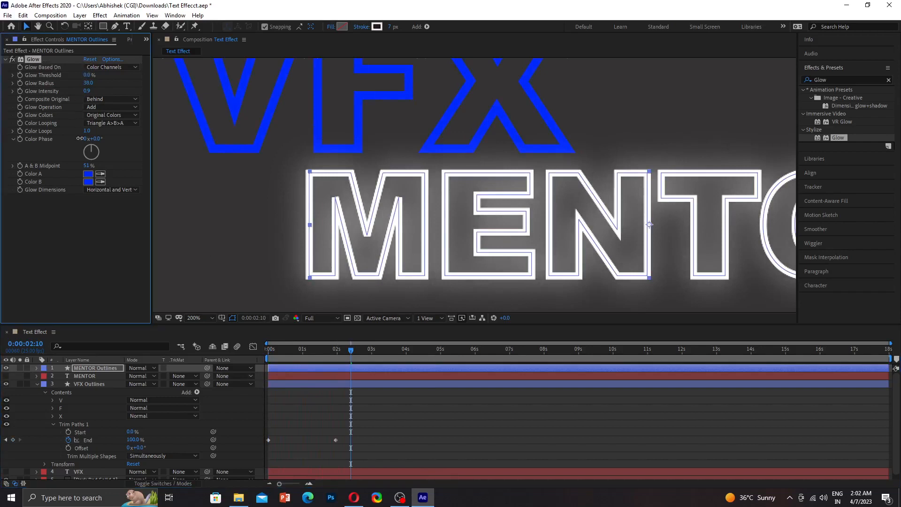
pyautogui.click(103, 68)
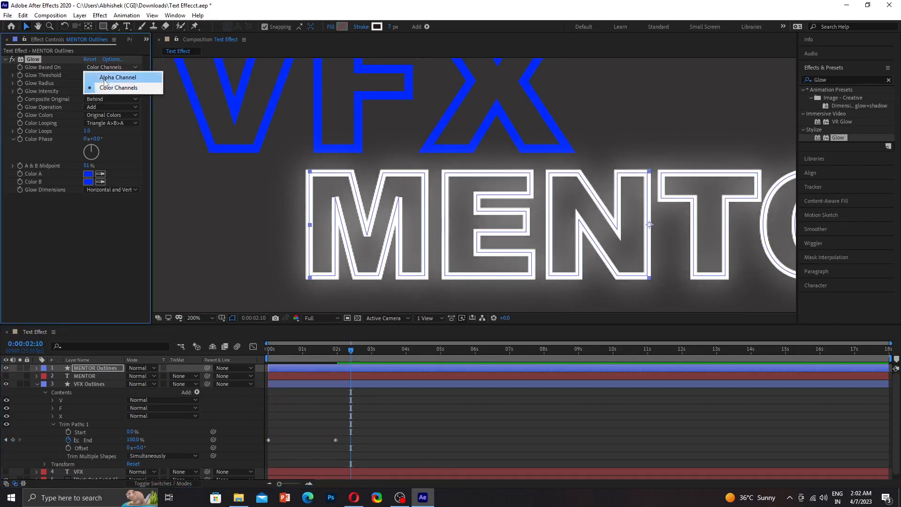
pyautogui.click(104, 79)
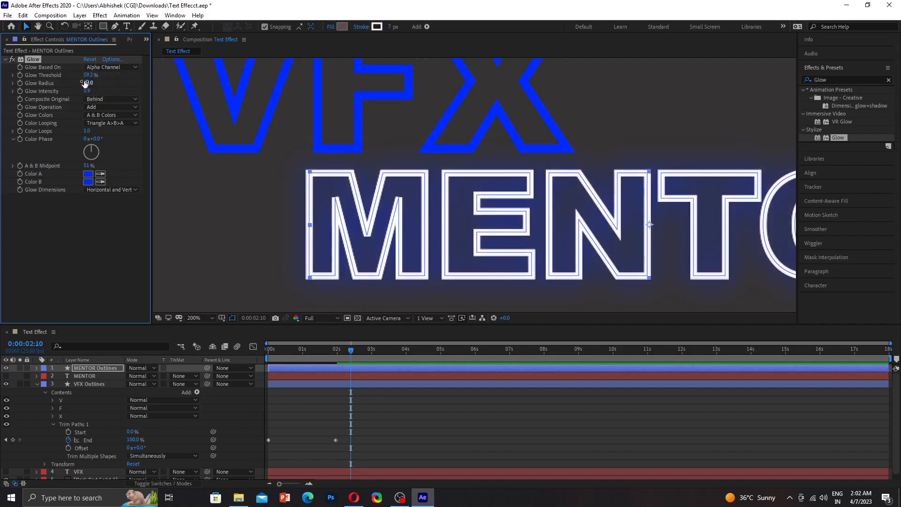
pyautogui.moveTo(88, 75); pyautogui.dragTo(89, 83)
pyautogui.click(104, 67)
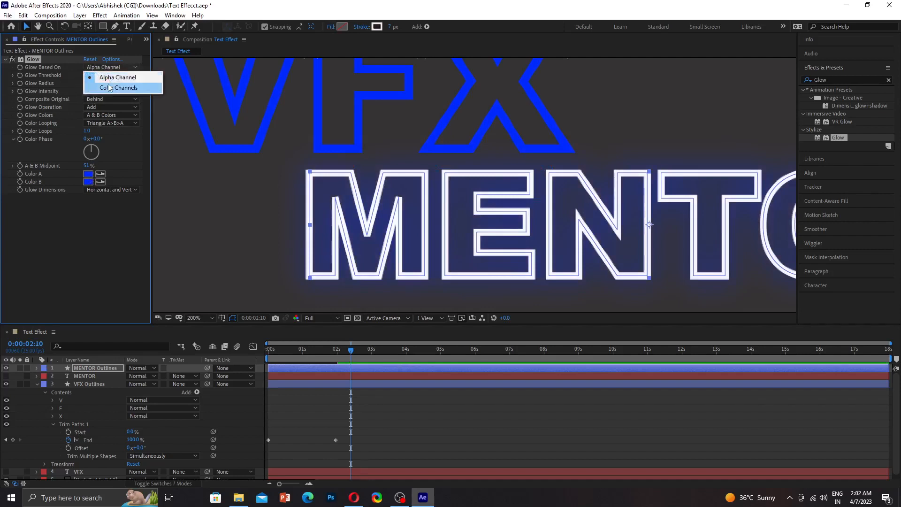
pyautogui.click(108, 85)
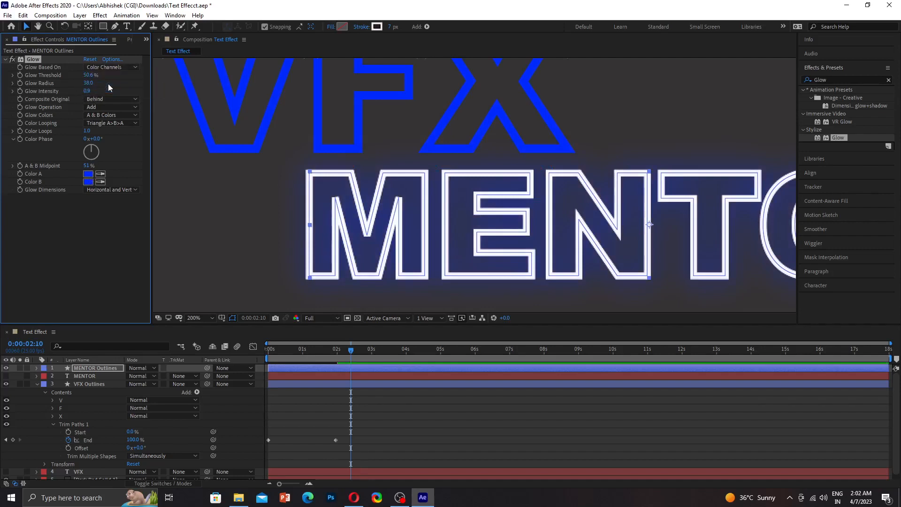
# Step: Set Color B of the MENTOR Glow to the light blue 8E9DE9
pyautogui.click(89, 183)
pyautogui.click(386, 201)
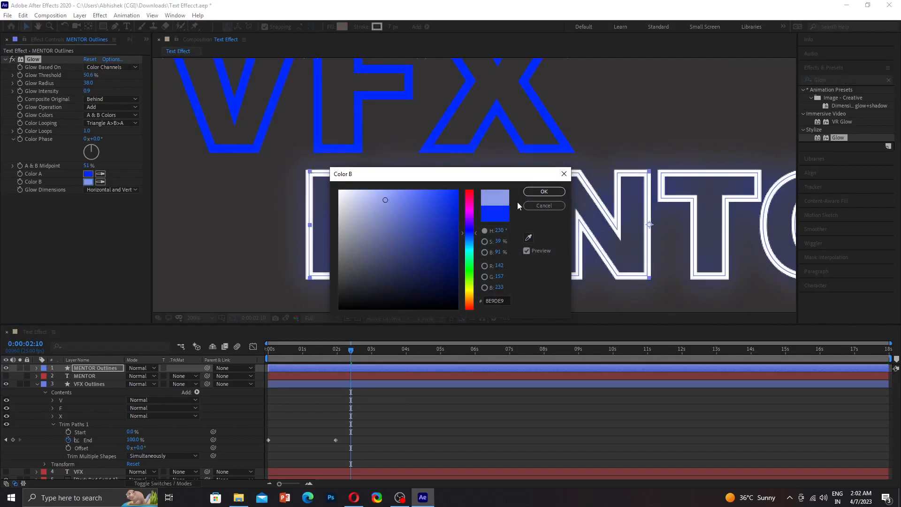
pyautogui.click(533, 194)
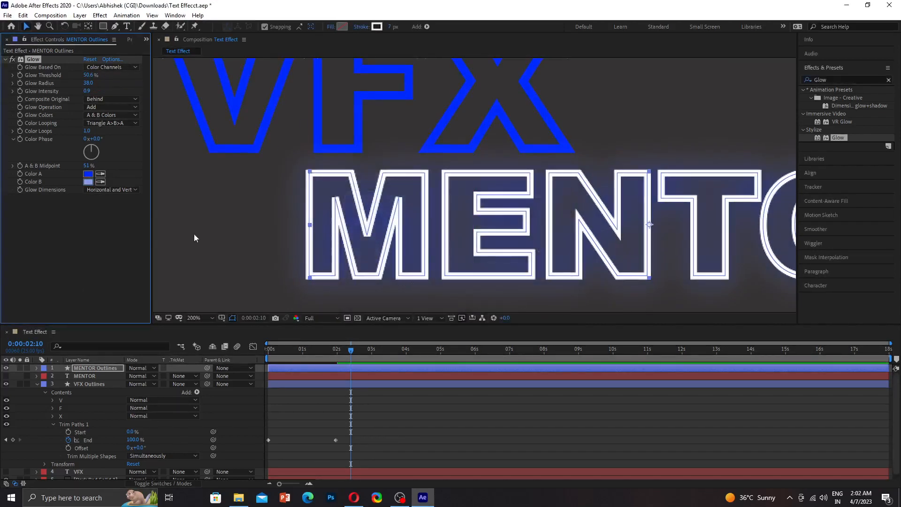
# Step: Set Color A of the MENTOR Glow to white, FFFFFF
pyautogui.click(88, 174)
pyautogui.click(340, 191)
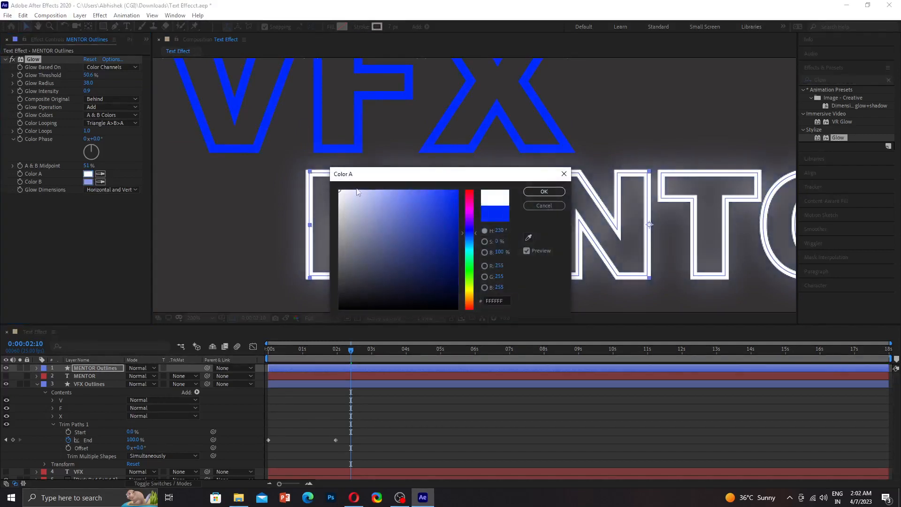
pyautogui.click(545, 194)
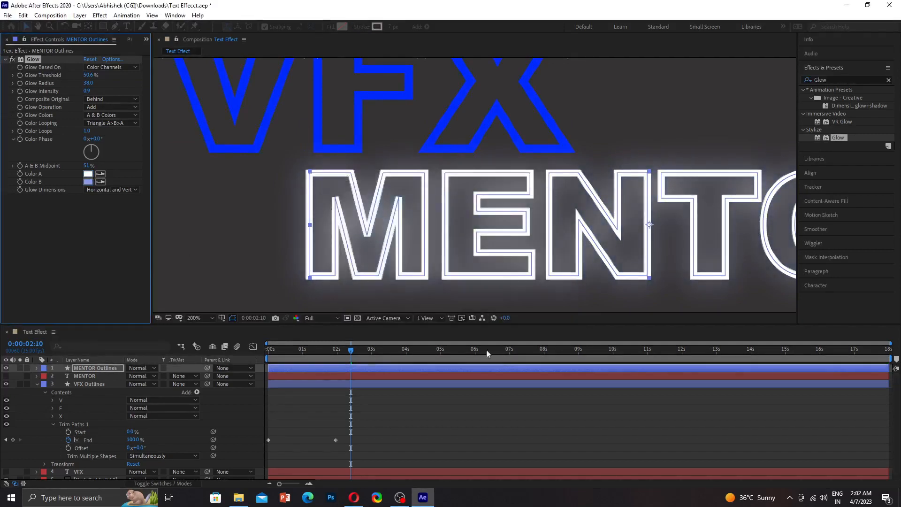
# Step: Change Color B of the MENTOR Glow to a dark greyish blue
pyautogui.click(90, 182)
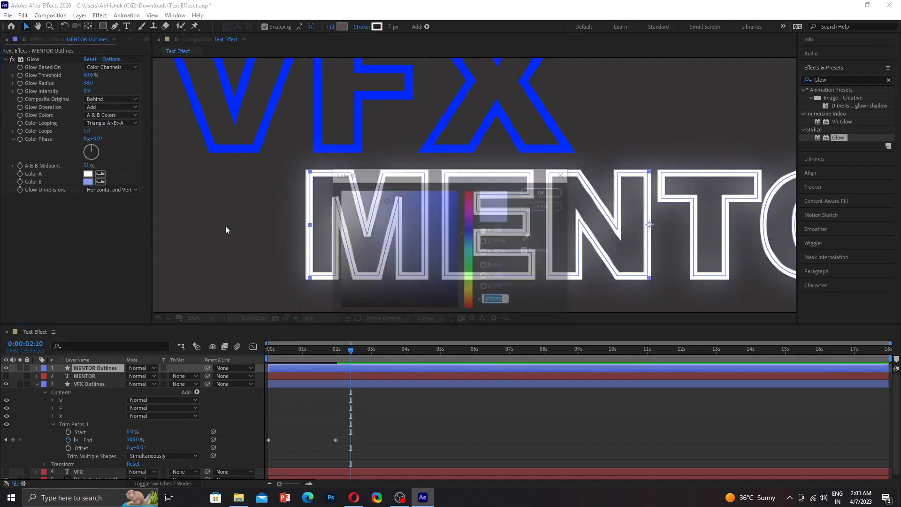
pyautogui.click(342, 217)
pyautogui.moveTo(344, 233)
pyautogui.mouseDown()
pyautogui.moveTo(358, 278)
pyautogui.moveTo(370, 254)
pyautogui.mouseUp()
pyautogui.click(544, 191)
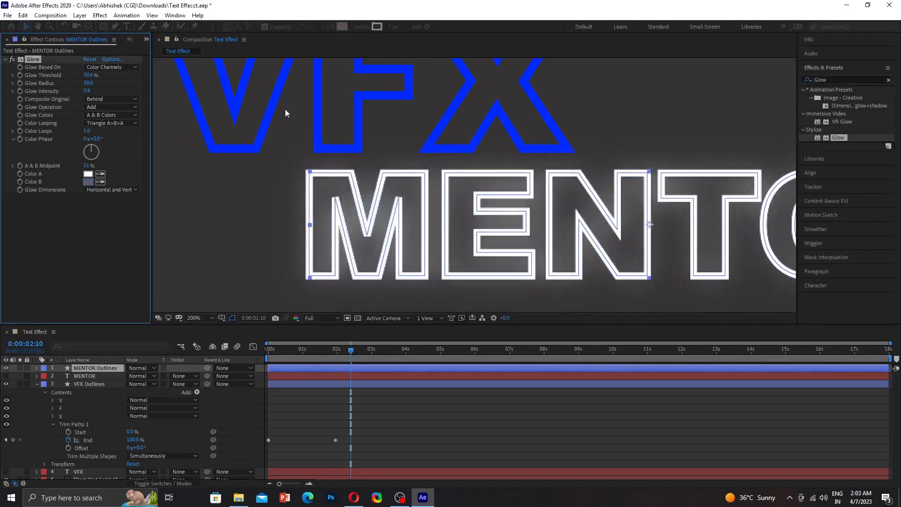
# Step: Set the Glow Dimensions to Horizontal and sample a near-black dark grey for Color B with the eyedropper
pyautogui.click(97, 189)
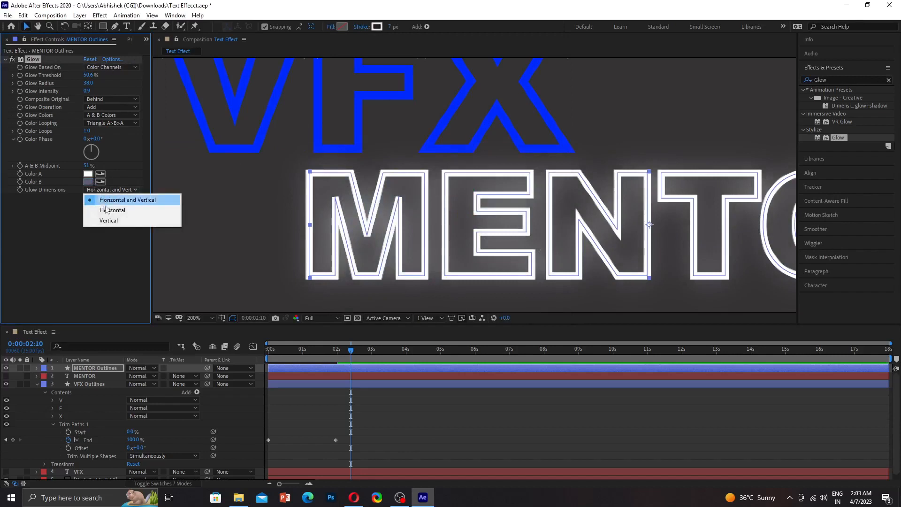
pyautogui.click(106, 209)
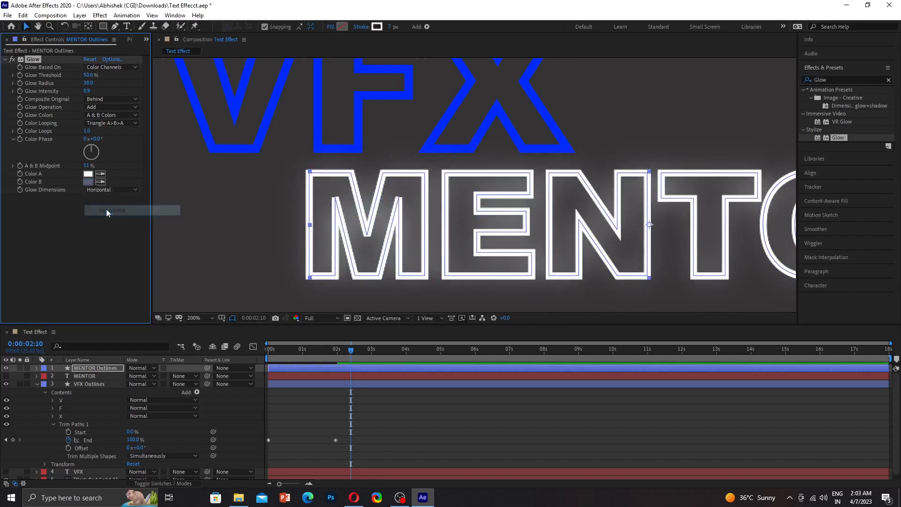
pyautogui.click(100, 183)
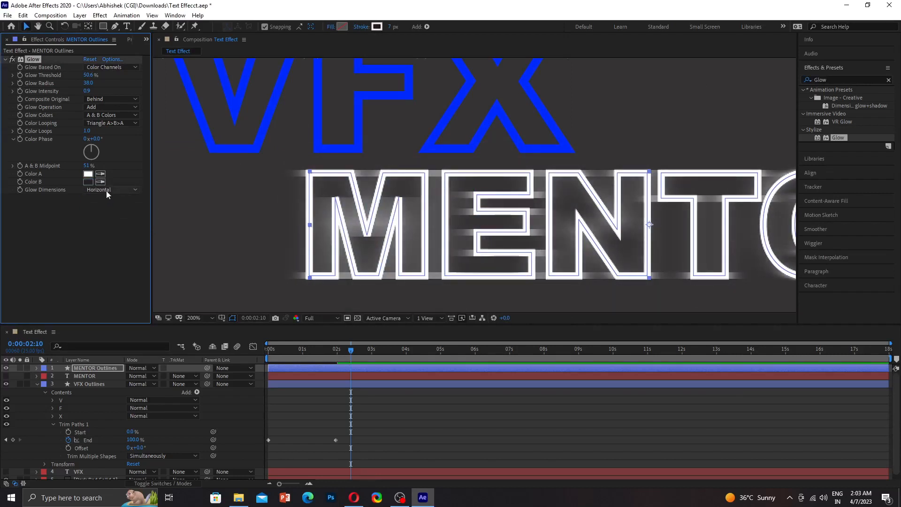
# Step: Try Vertical Glow Dimensions on the MENTOR outlines and switch back to Horizontal and Vertical
pyautogui.click(106, 190)
pyautogui.click(108, 220)
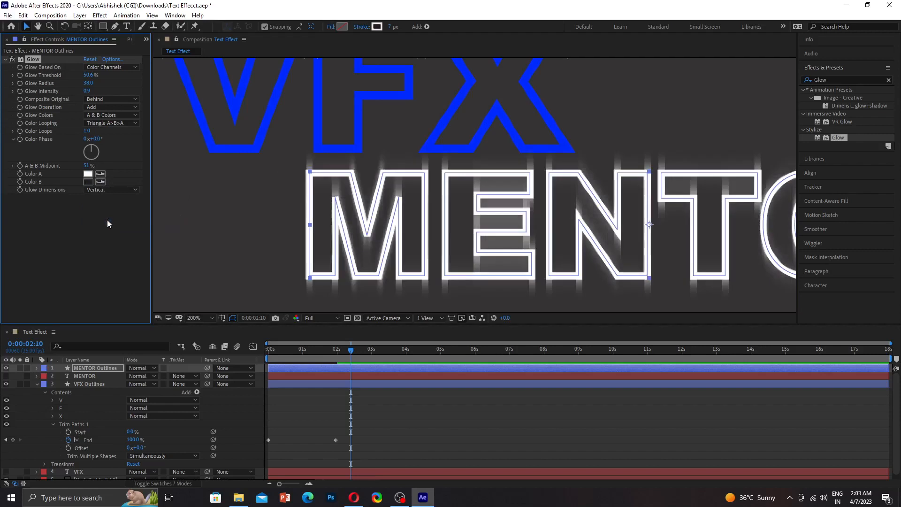
pyautogui.moveTo(350, 358)
pyautogui.mouseDown()
pyautogui.moveTo(330, 350)
pyautogui.moveTo(324, 359)
pyautogui.moveTo(342, 368)
pyautogui.mouseUp()
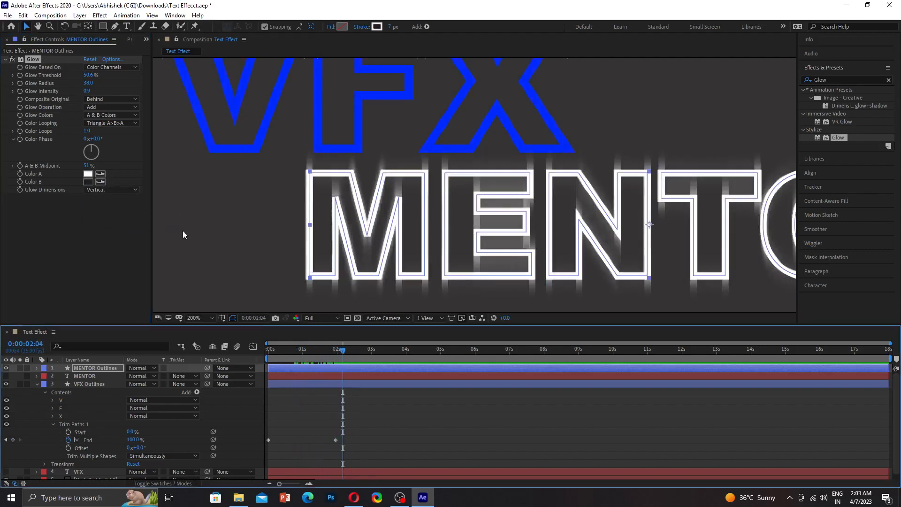
pyautogui.click(120, 190)
pyautogui.click(124, 201)
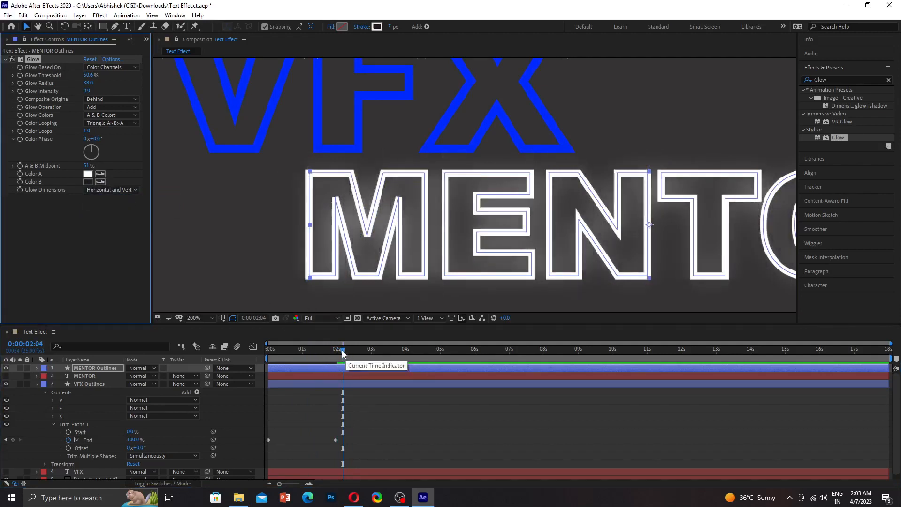
# Step: Preview the MENTOR glow animation from the beginning and move the current time to frame 6
pyautogui.moveTo(342, 350); pyautogui.dragTo(258, 359)
pyautogui.press('space')
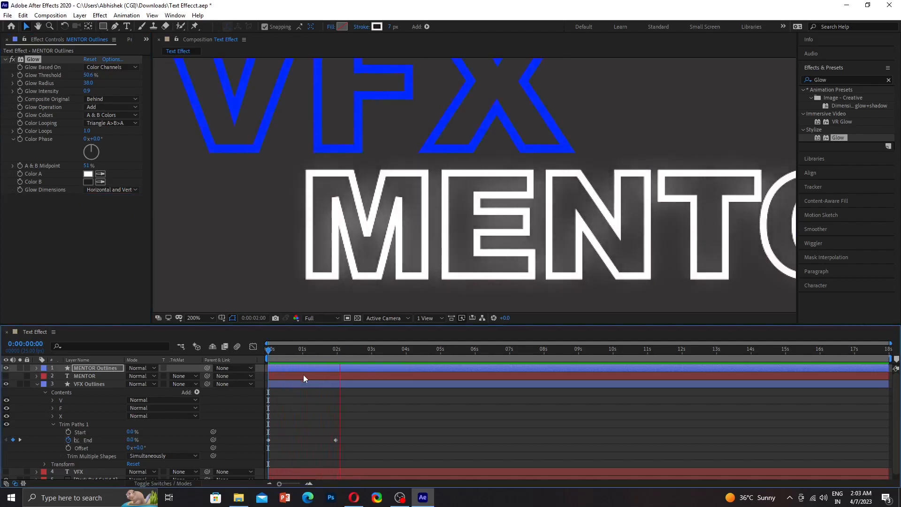
pyautogui.press('space')
pyautogui.moveTo(353, 351); pyautogui.dragTo(277, 353)
# Step: Copy the tuned Glow effect from the MENTOR Outlines layer and paste it onto the VFX Outlines layer
pyautogui.rightClick(35, 61)
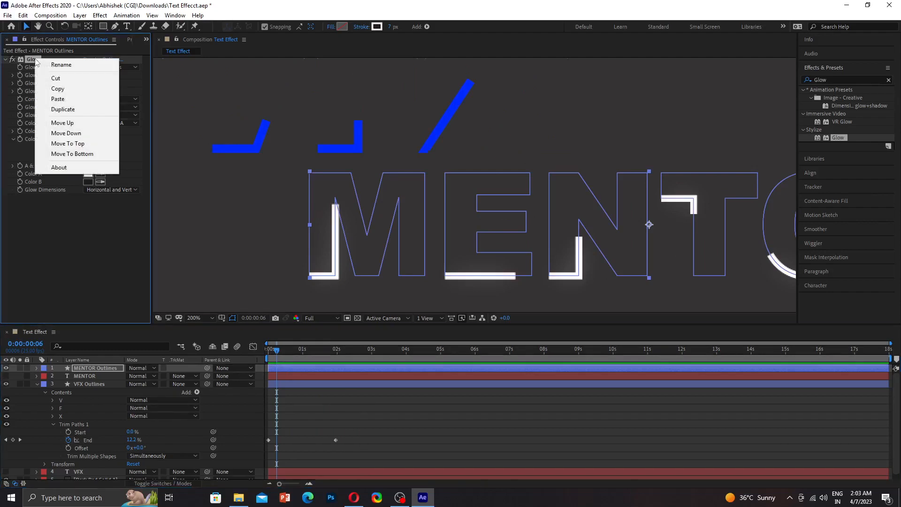
pyautogui.click(61, 90)
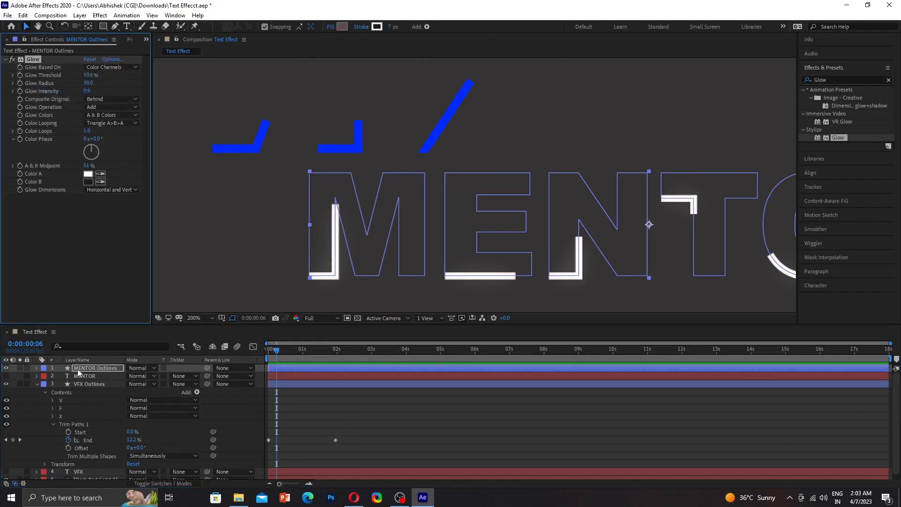
pyautogui.click(93, 392)
pyautogui.scroll(-1, 94, 446)
pyautogui.click(97, 467)
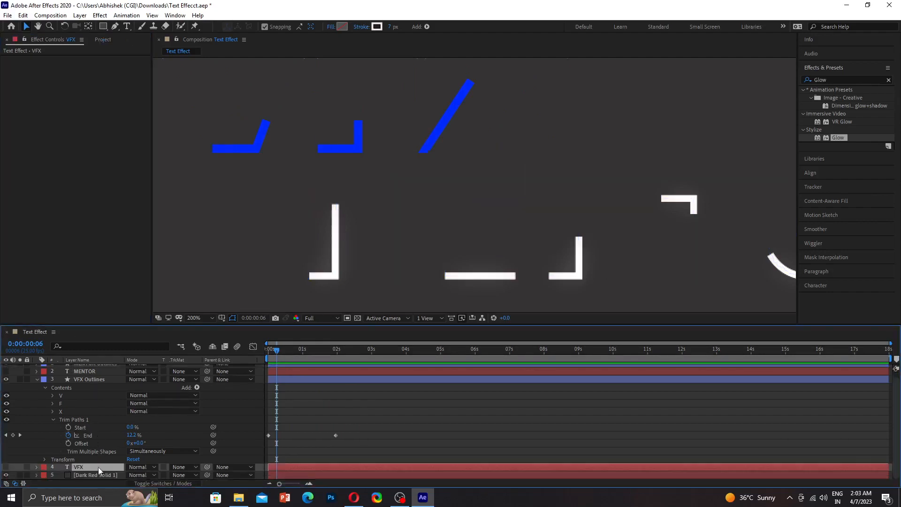
pyautogui.rightClick(98, 467)
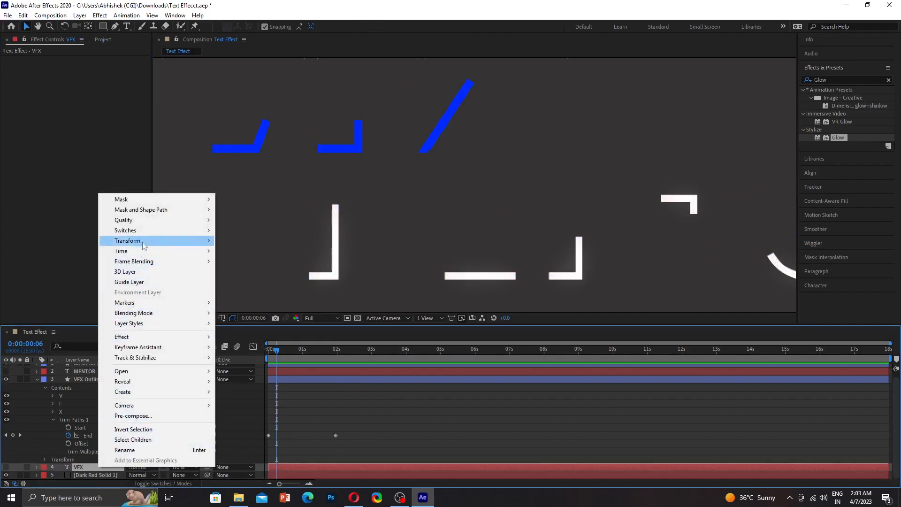
pyautogui.click(91, 468)
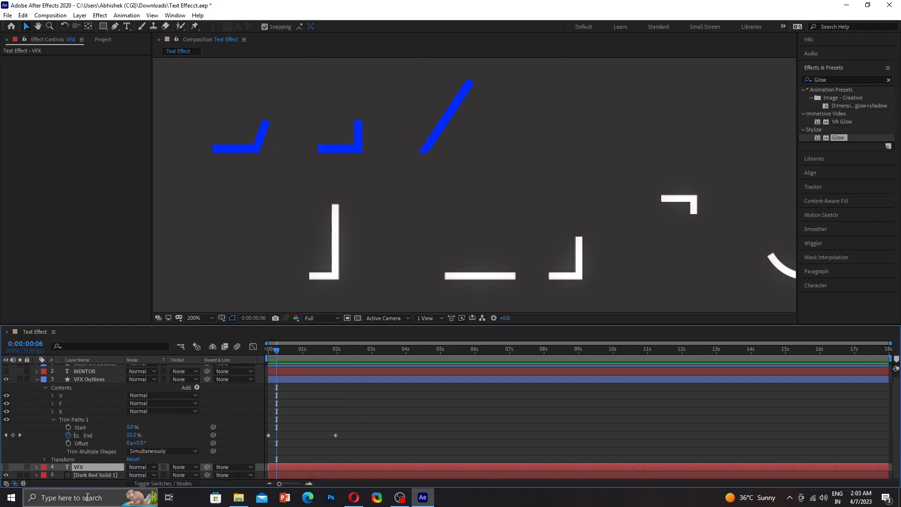
pyautogui.scroll(1, 73, 429)
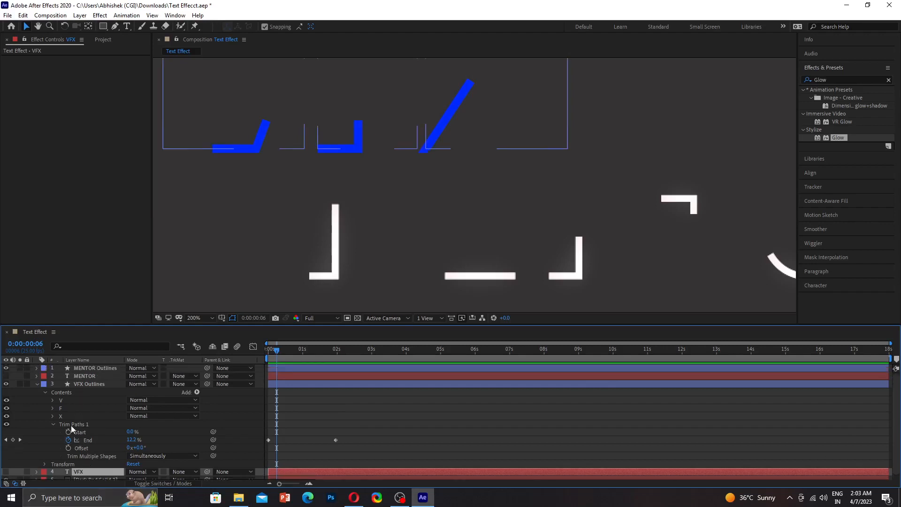
pyautogui.rightClick(78, 384)
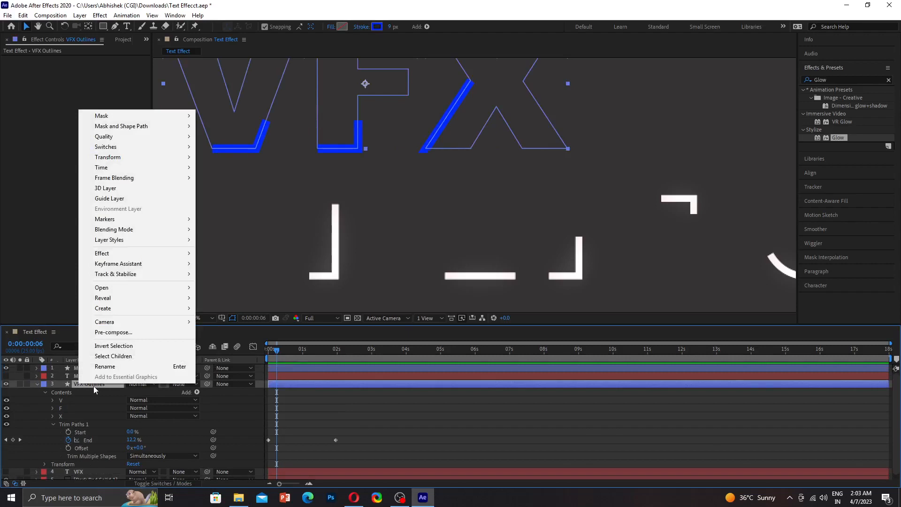
pyautogui.click(94, 386)
pyautogui.hotkey('ctrl', 'alt', 'shift', 'e')
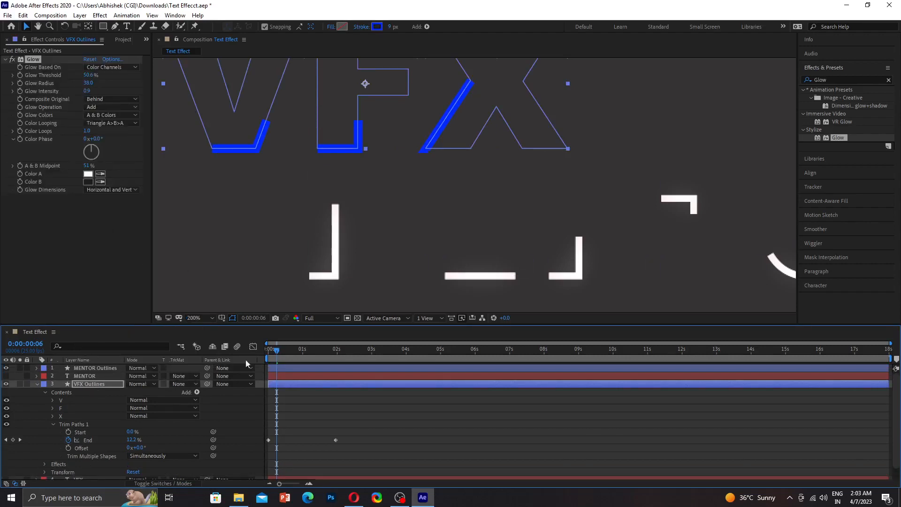
# Step: Move the current time to 0:00:01:09 and set the VFX Glow's Color A to blue sampled from the VFX stroke
pyautogui.moveTo(278, 351); pyautogui.dragTo(314, 371)
pyautogui.click(90, 173)
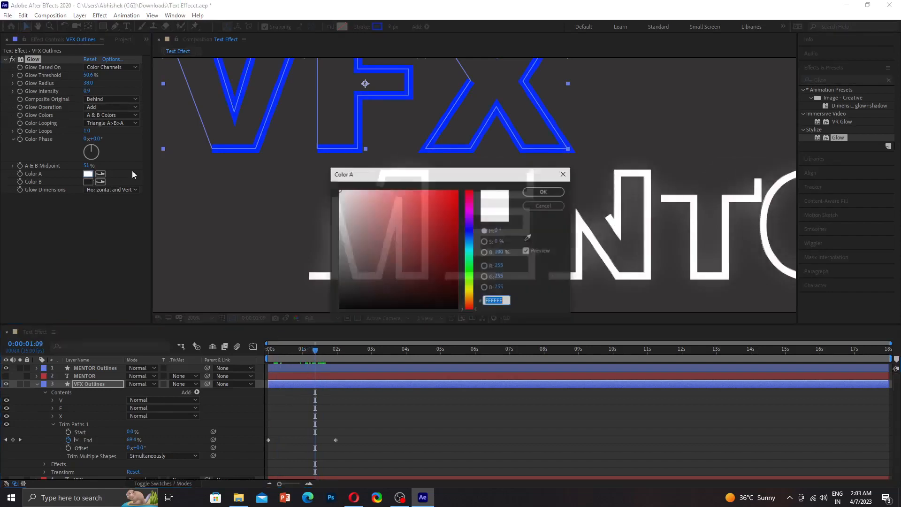
pyautogui.click(529, 238)
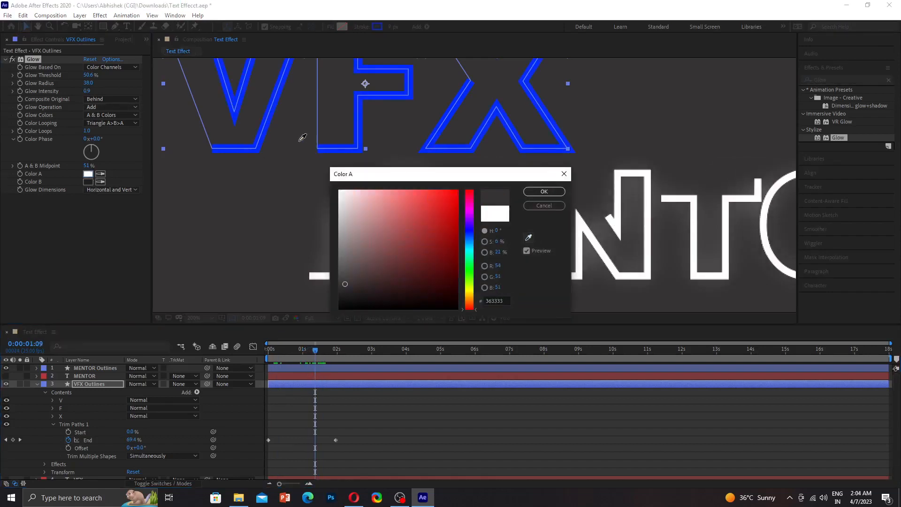
pyautogui.click(319, 150)
pyautogui.click(544, 193)
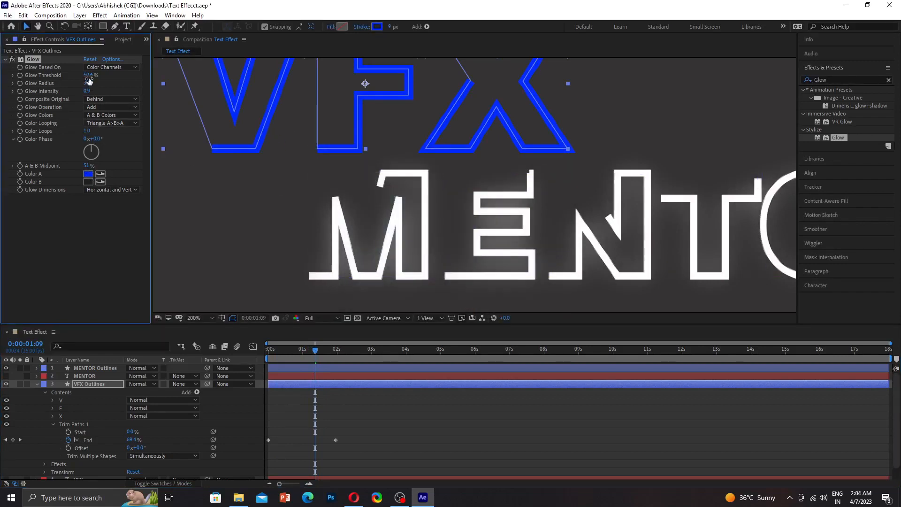
# Step: Base the VFX Glow on Alpha Channel, with threshold 70.2%, radius 114, intensity 1.4 and 1.5 color loops
pyautogui.moveTo(88, 77); pyautogui.dragTo(90, 67)
pyautogui.moveTo(87, 131); pyautogui.dragTo(91, 78)
pyautogui.click(96, 68)
pyautogui.click(105, 78)
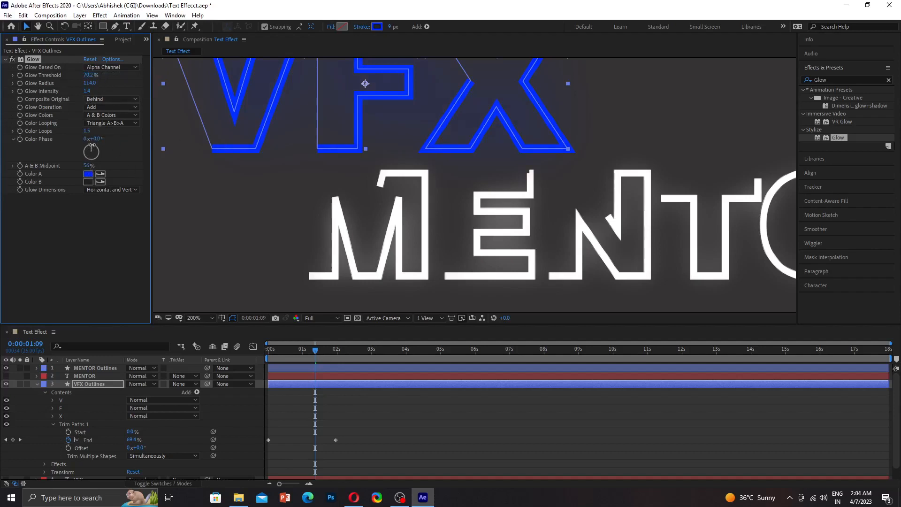
# Step: Set the VFX Glow's Color B to blue 0032FE, sampled from the VFX stroke with the eyedropper
pyautogui.click(87, 182)
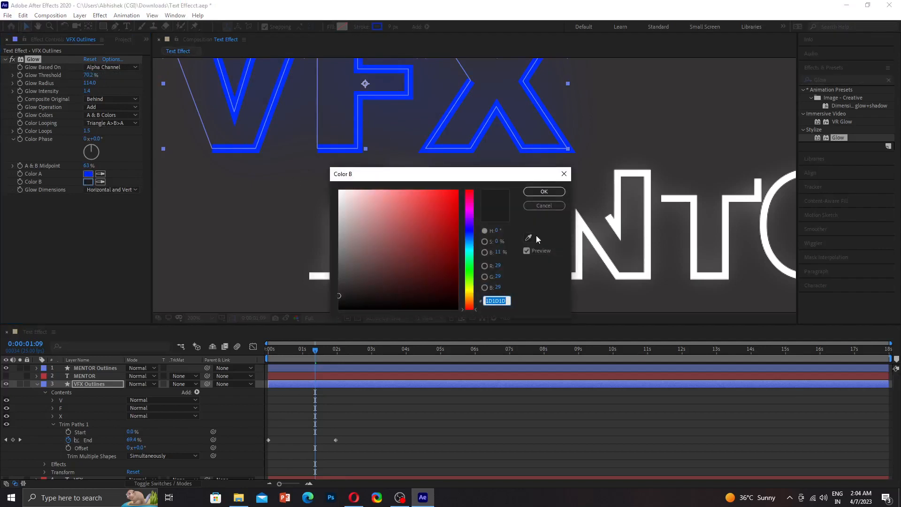
pyautogui.click(528, 237)
pyautogui.click(528, 150)
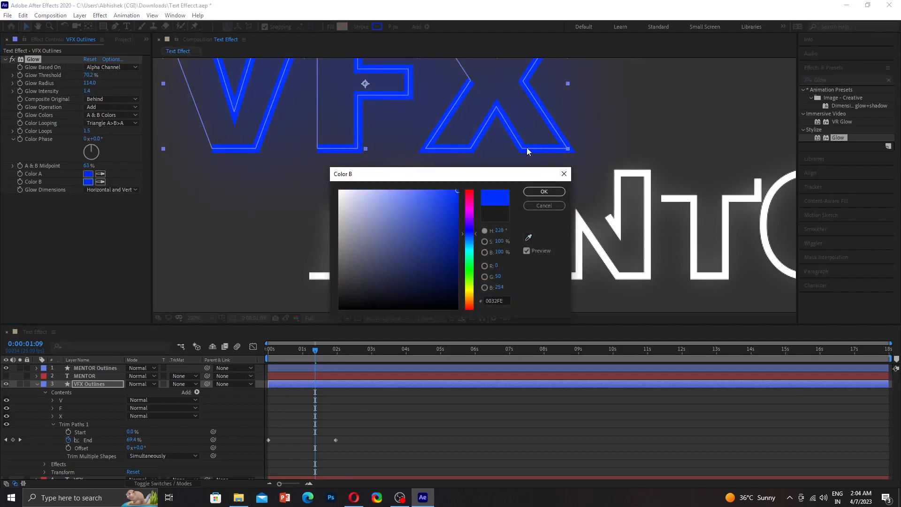
pyautogui.click(544, 192)
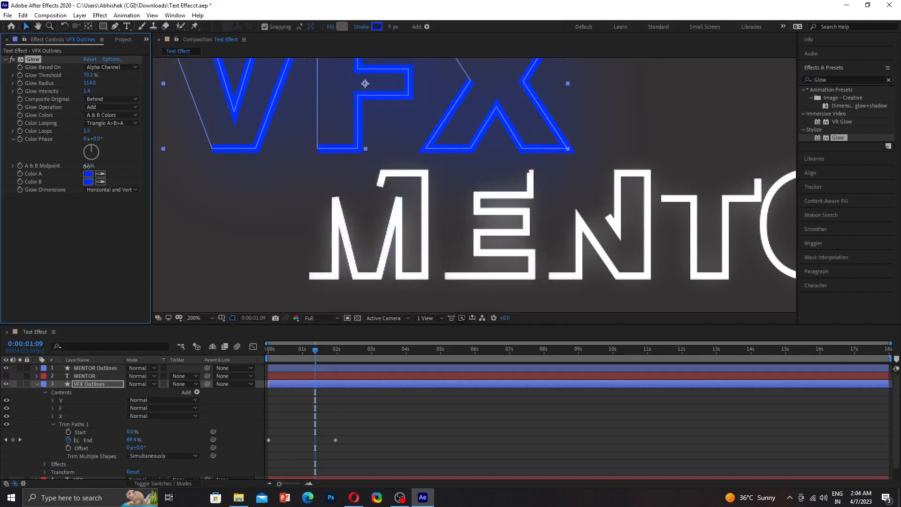
# Step: Set the VFX Glow's A & B Midpoint to 69%, intensity to 0.8, radius to 56 and Composite Original to On Top
pyautogui.moveTo(85, 144)
pyautogui.mouseDown()
pyautogui.moveTo(89, 151)
pyautogui.moveTo(90, 141)
pyautogui.mouseUp()
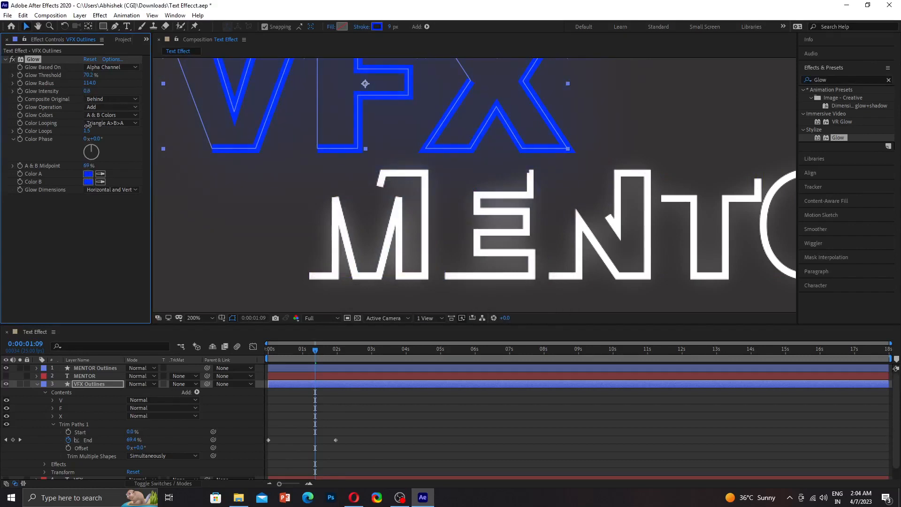
pyautogui.moveTo(89, 83); pyautogui.dragTo(84, 95)
pyautogui.click(110, 99)
pyautogui.click(106, 108)
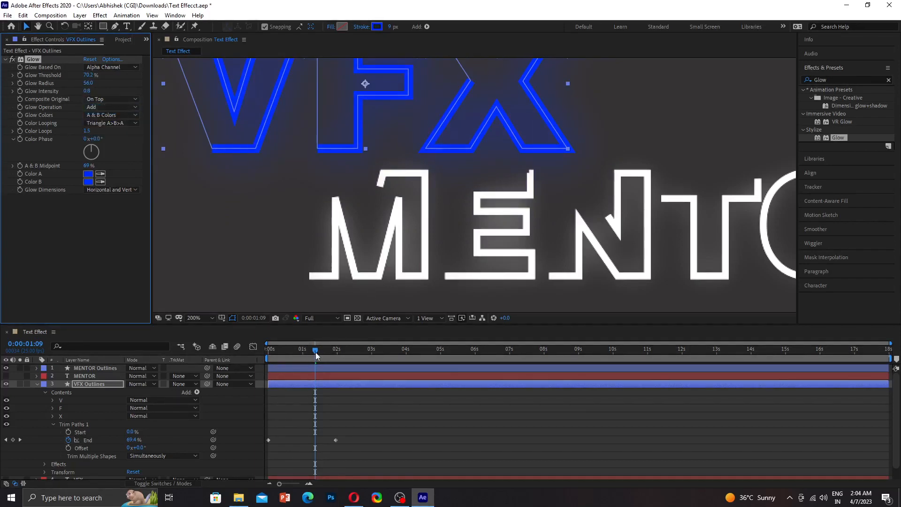
# Step: Preview the glow animation from the beginning, stop at 0:00:01:21 and fit the whole composition in the viewer
pyautogui.moveTo(316, 356); pyautogui.dragTo(272, 361)
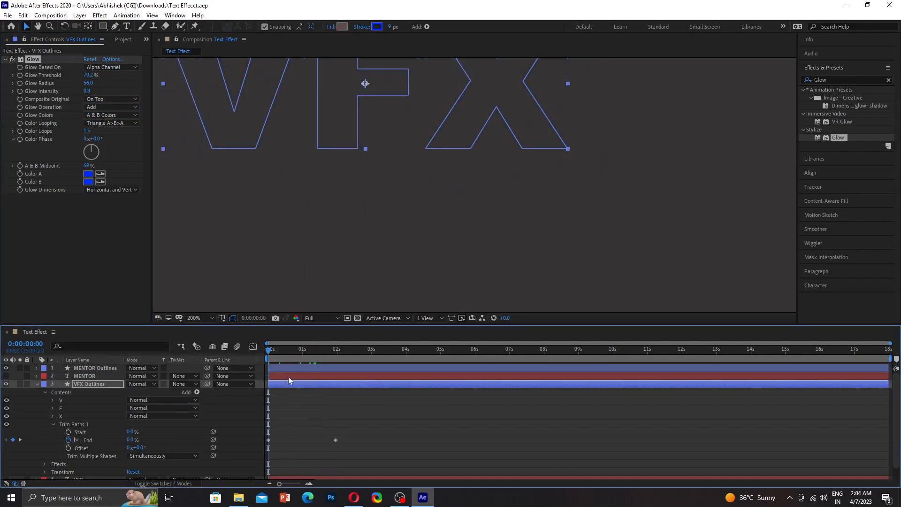
pyautogui.press('space')
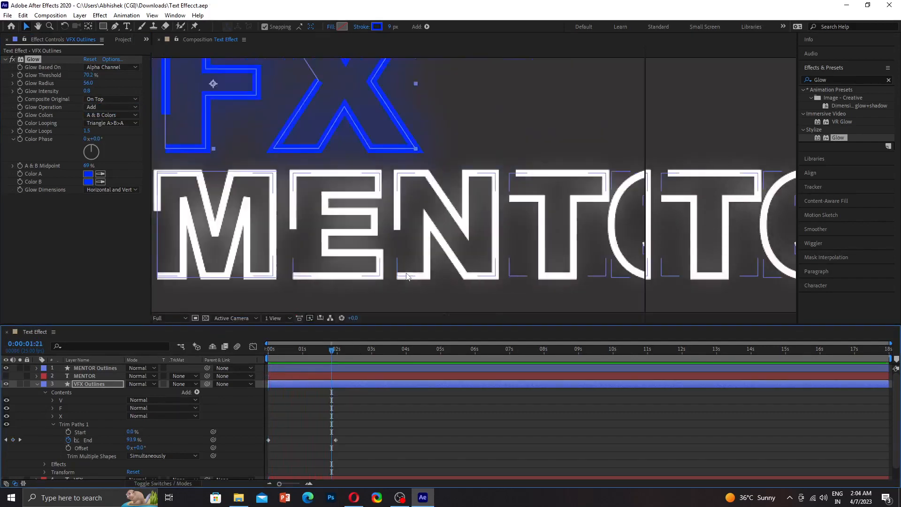
pyautogui.press('`')
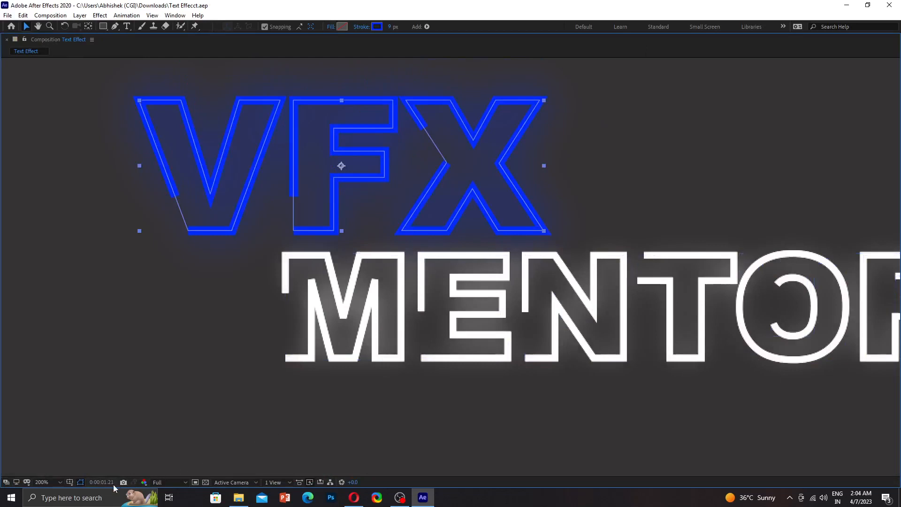
pyautogui.click(60, 484)
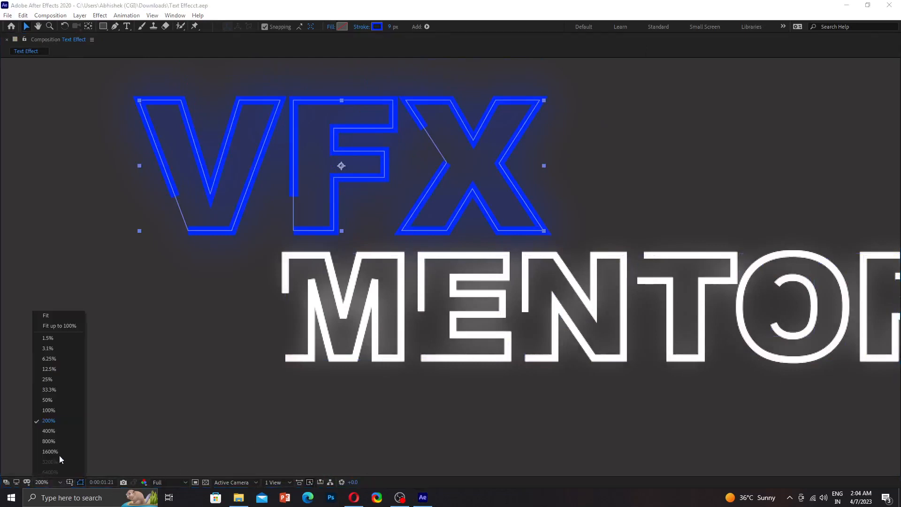
pyautogui.click(53, 318)
pyautogui.press('`')
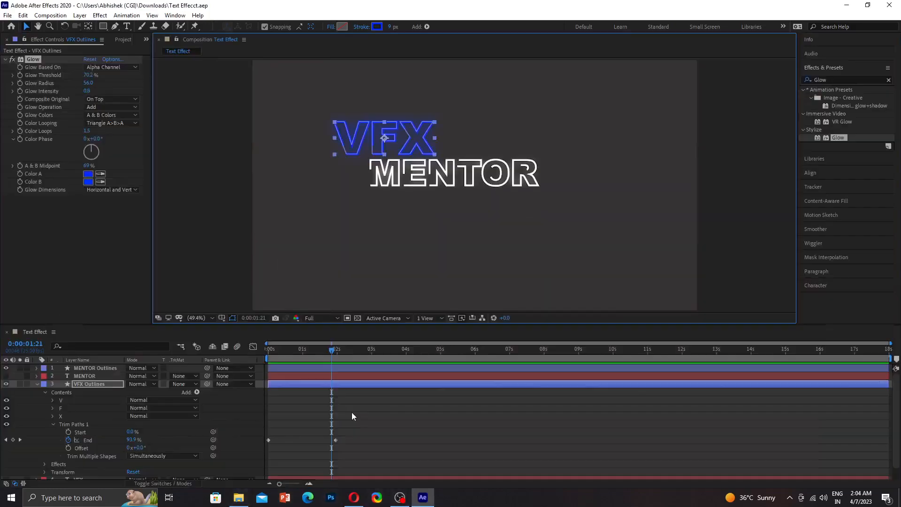